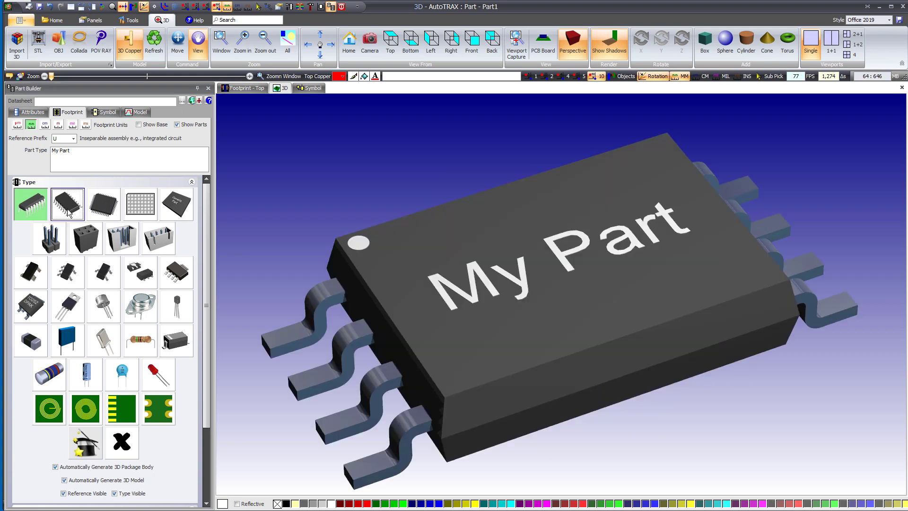
# - Preview the quad flat pack, grid array, pin header, socket header and shrouded header package types in 3D
pyautogui.click(105, 212)
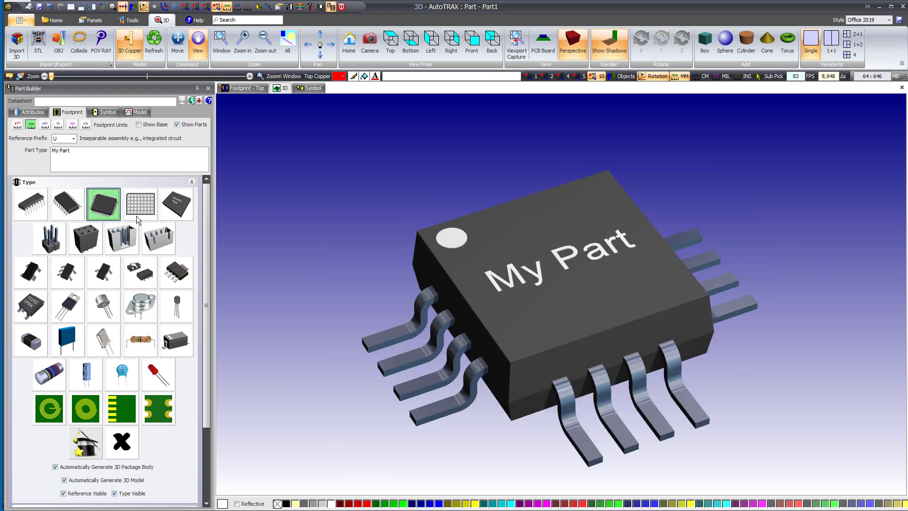
pyautogui.click(138, 216)
pyautogui.click(46, 246)
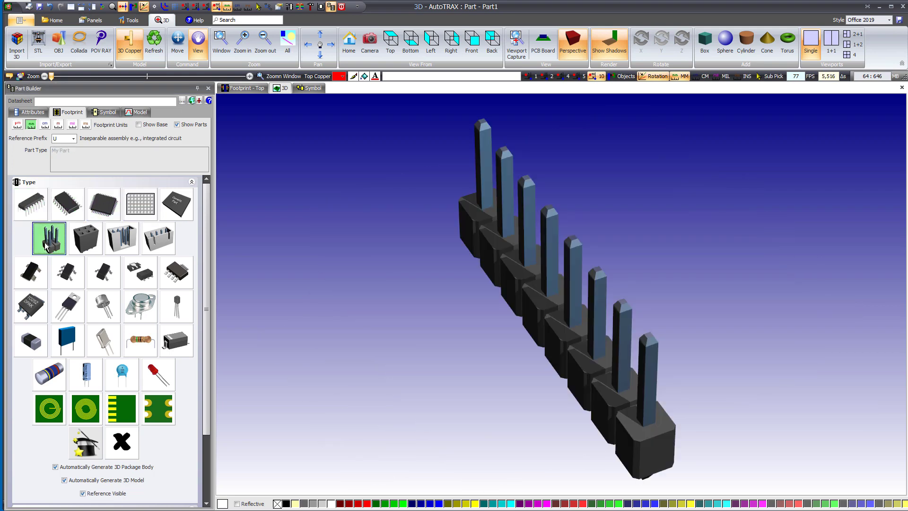
pyautogui.click(90, 252)
pyautogui.click(125, 246)
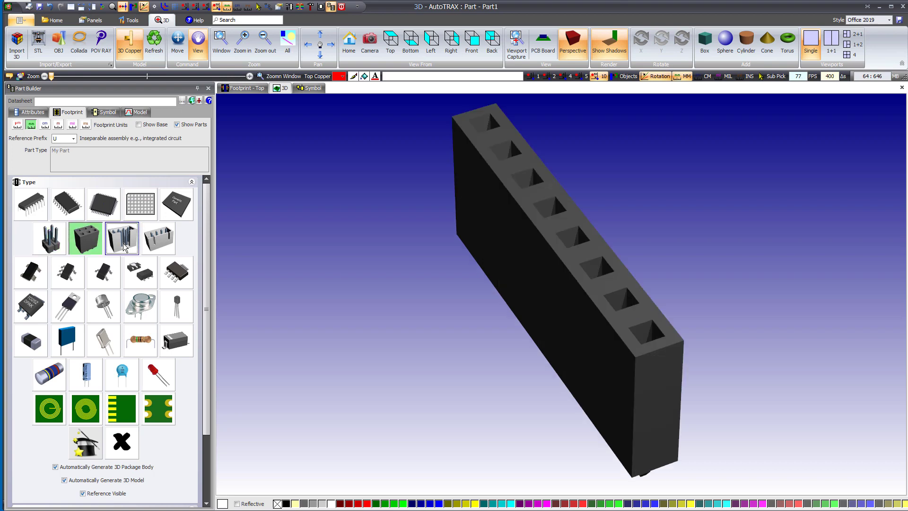
# - Preview the tabbed three-lead surface-mount, TO-3 / TO-66, round metal can, chip resistor and DPAK package types in 3D
pyautogui.click(166, 275)
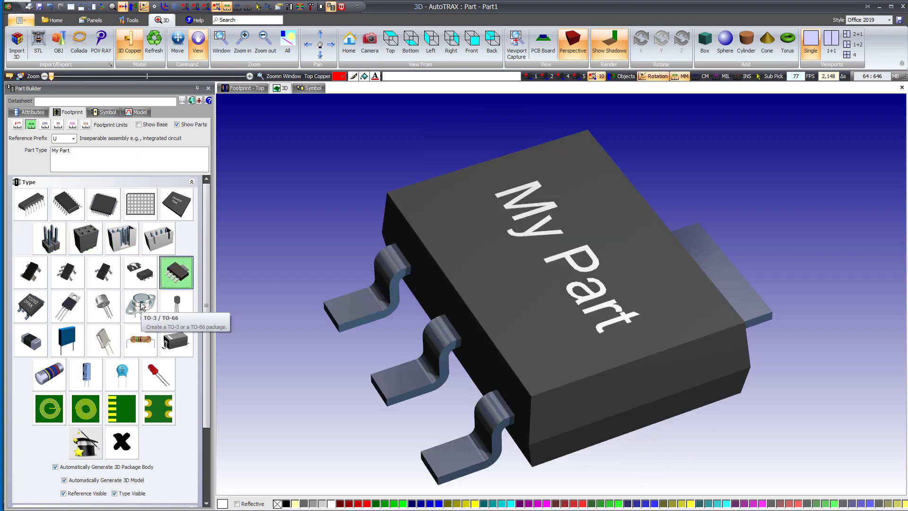
pyautogui.click(149, 314)
pyautogui.click(104, 308)
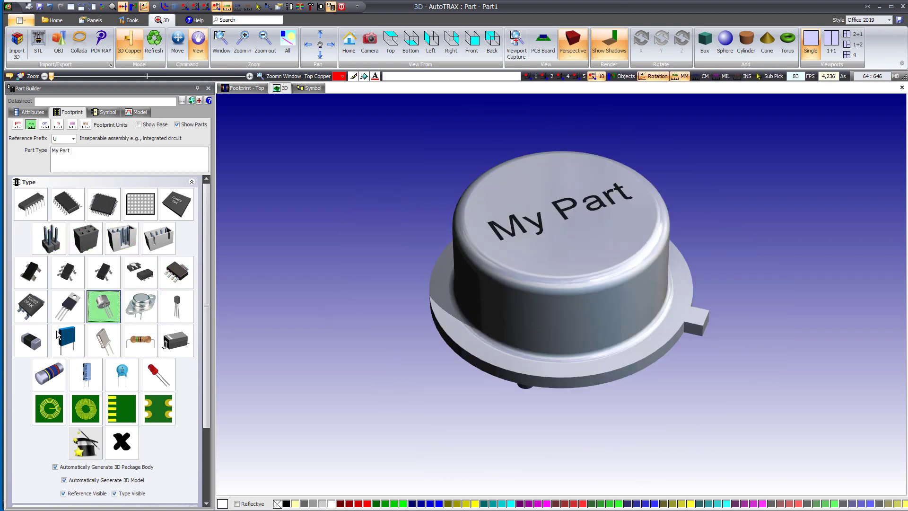
pyautogui.click(32, 344)
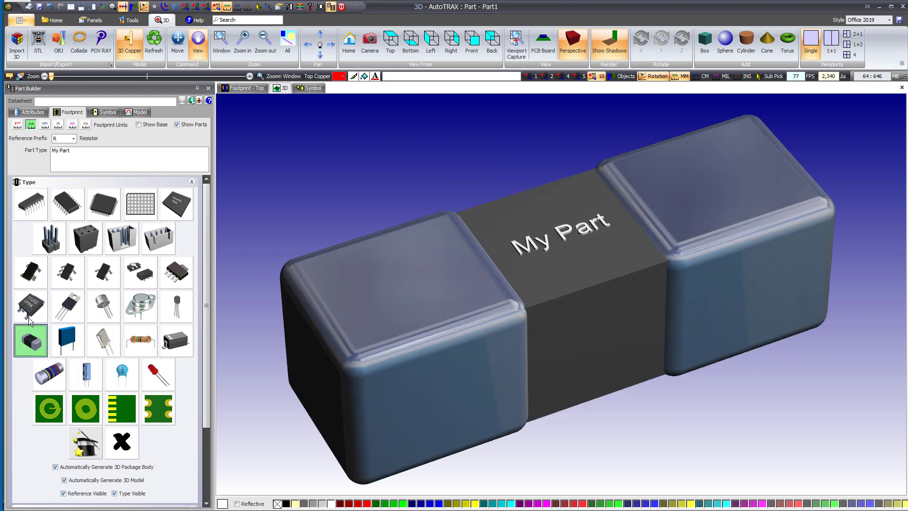
pyautogui.click(44, 312)
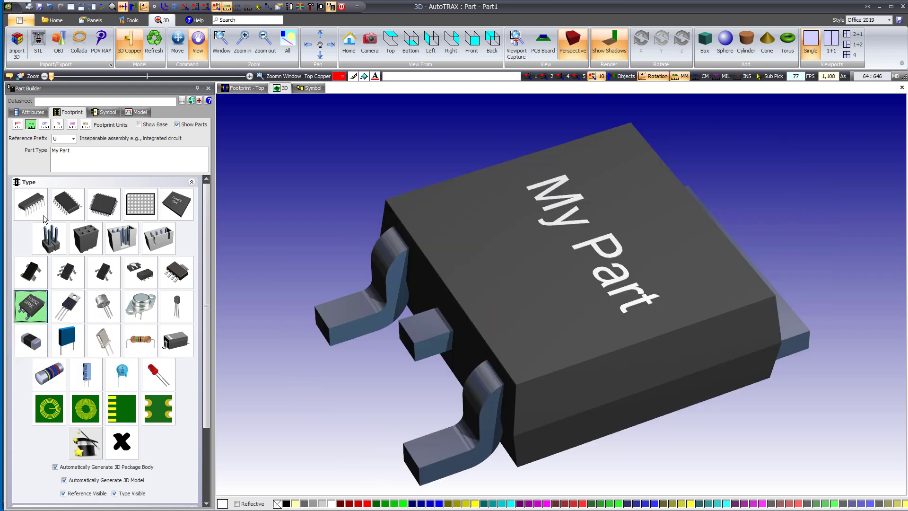
# - Set the package type to DIP and inspect its top footprint's pads, reference, outline and courtyard, toggling the part body display
pyautogui.click(33, 206)
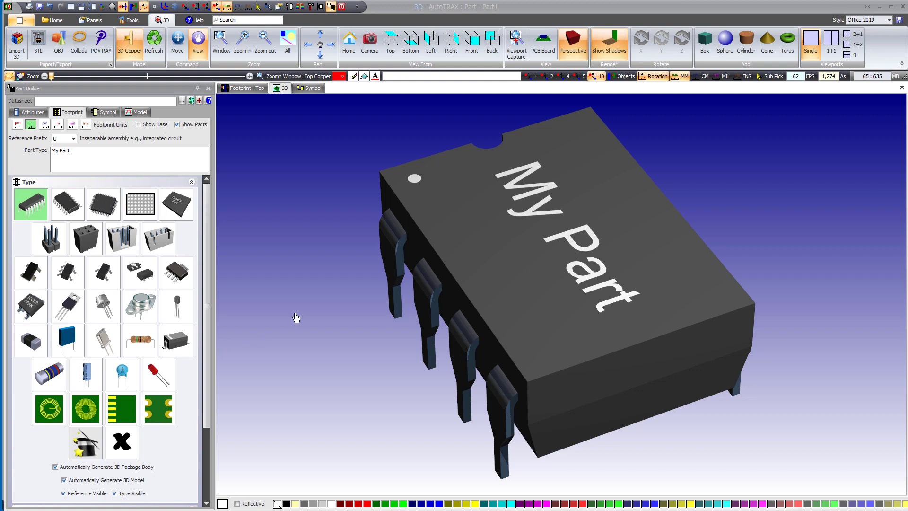
pyautogui.click(246, 87)
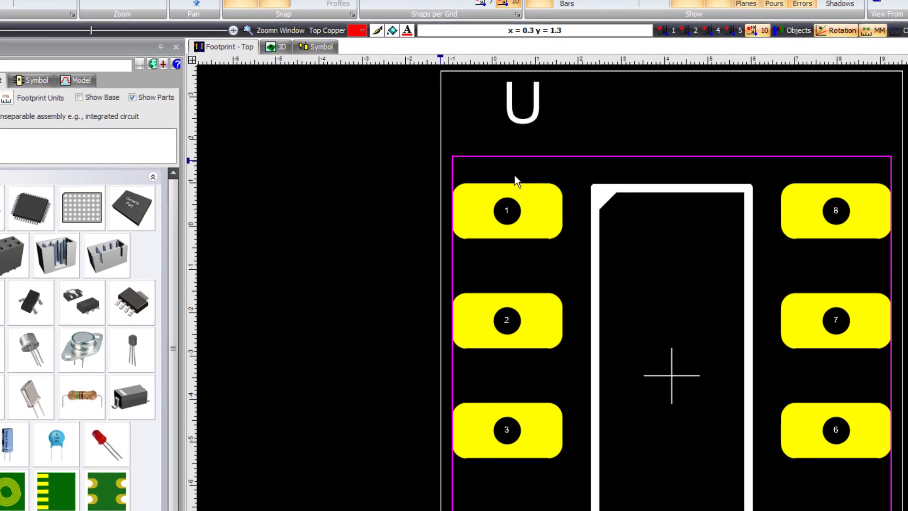
pyautogui.moveTo(469, 196)
pyautogui.moveTo(847, 207)
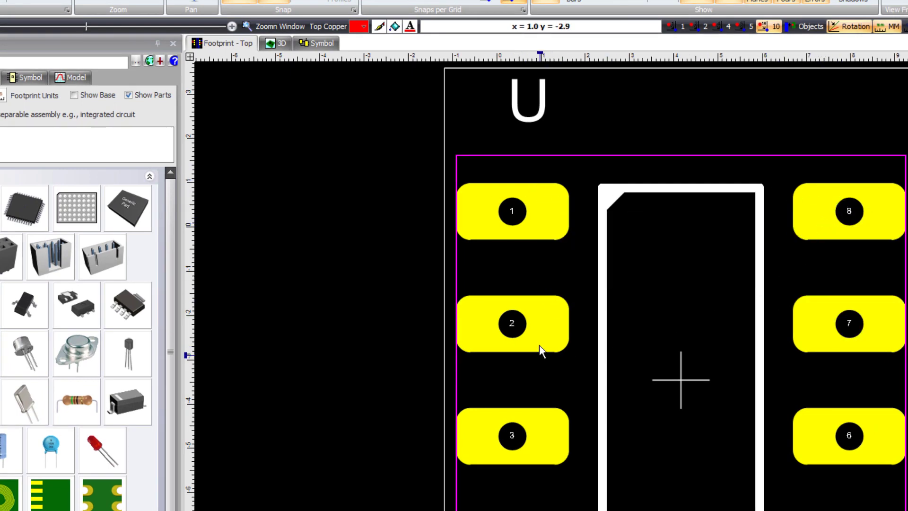
pyautogui.moveTo(545, 336)
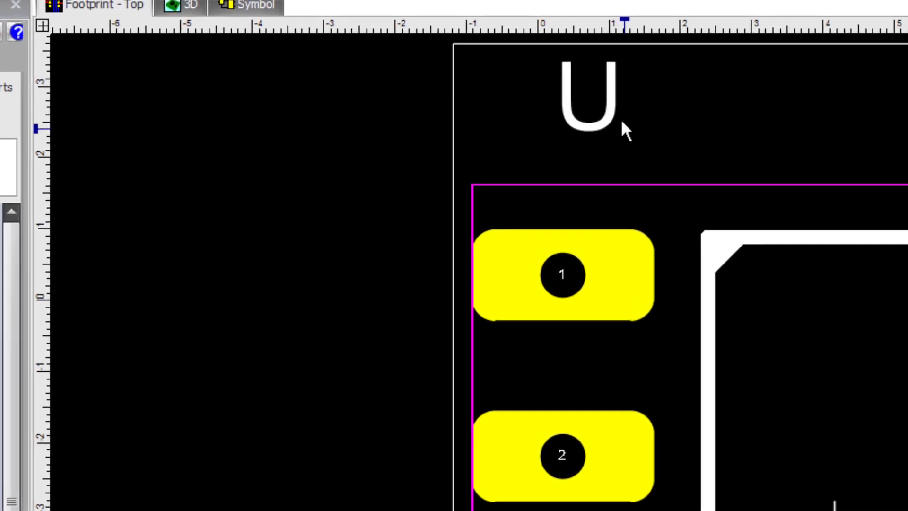
pyautogui.moveTo(541, 112)
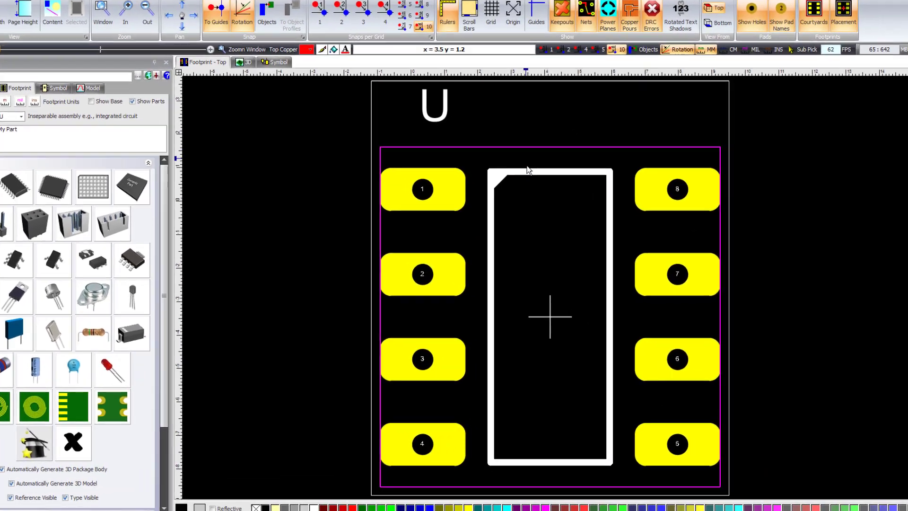
pyautogui.moveTo(544, 192)
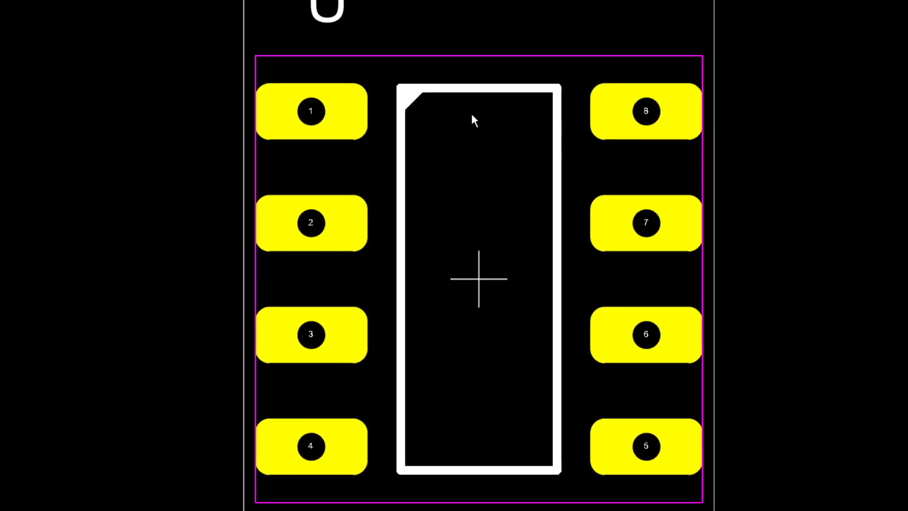
pyautogui.moveTo(494, 276)
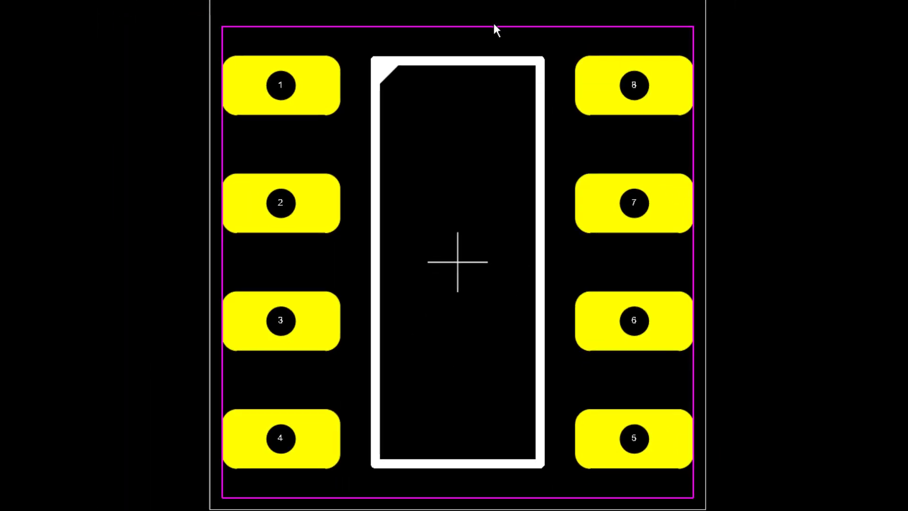
pyautogui.moveTo(493, 27)
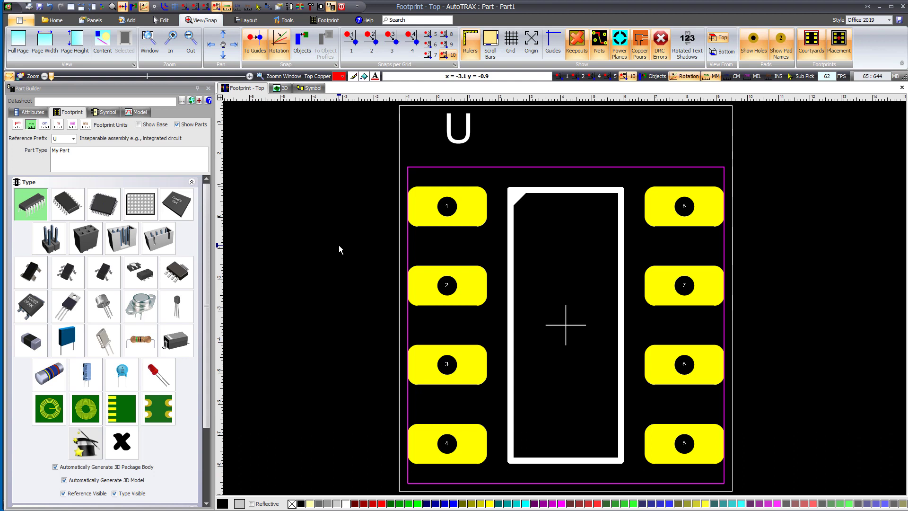
pyautogui.press('space')
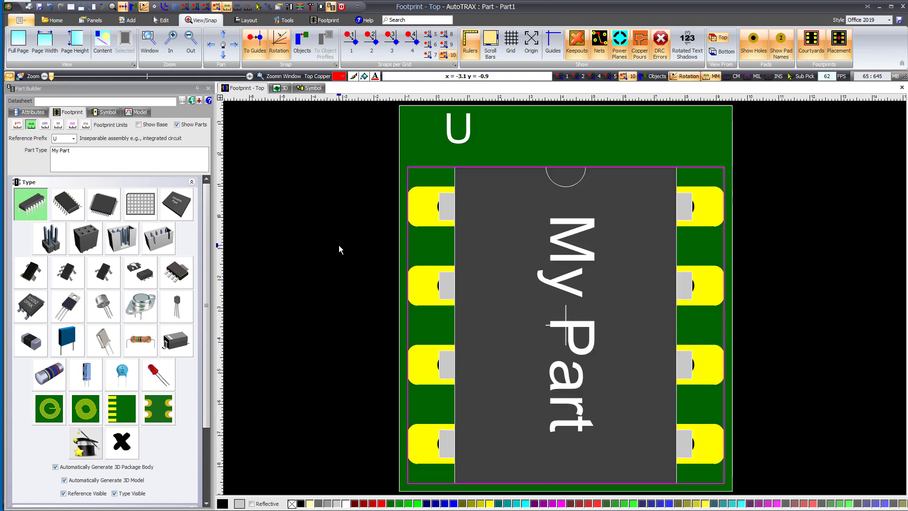
pyautogui.press('space')
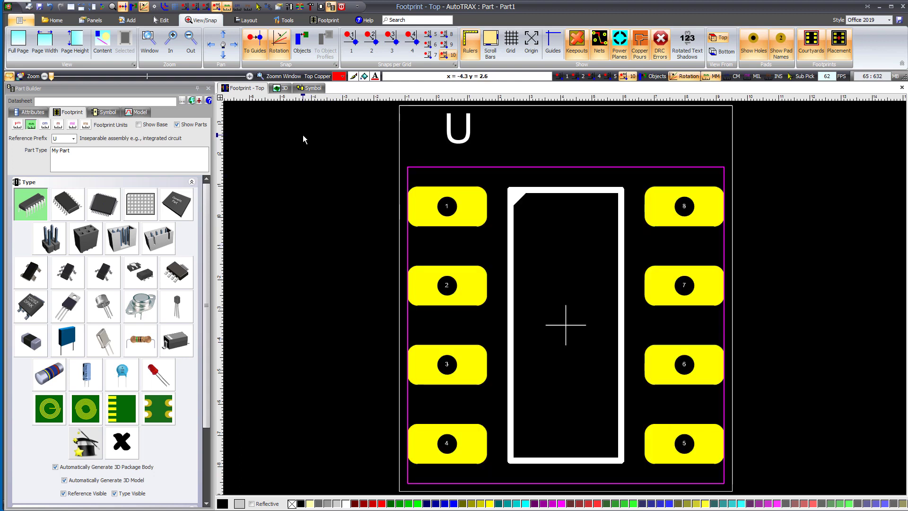
# - View the DIP part in 3D with the PCB board shown and examine how its pins sit in the pads
pyautogui.click(284, 88)
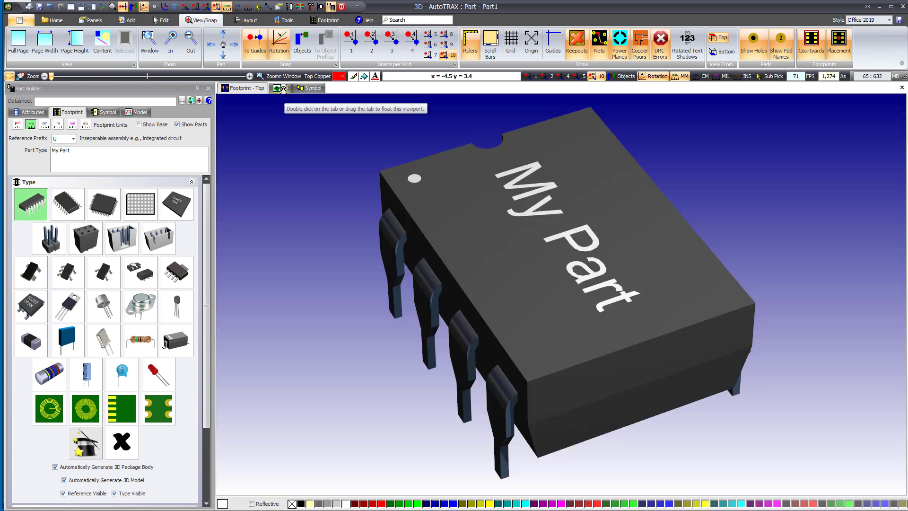
pyautogui.moveTo(410, 290); pyautogui.dragTo(425, 264)
pyautogui.click(539, 51)
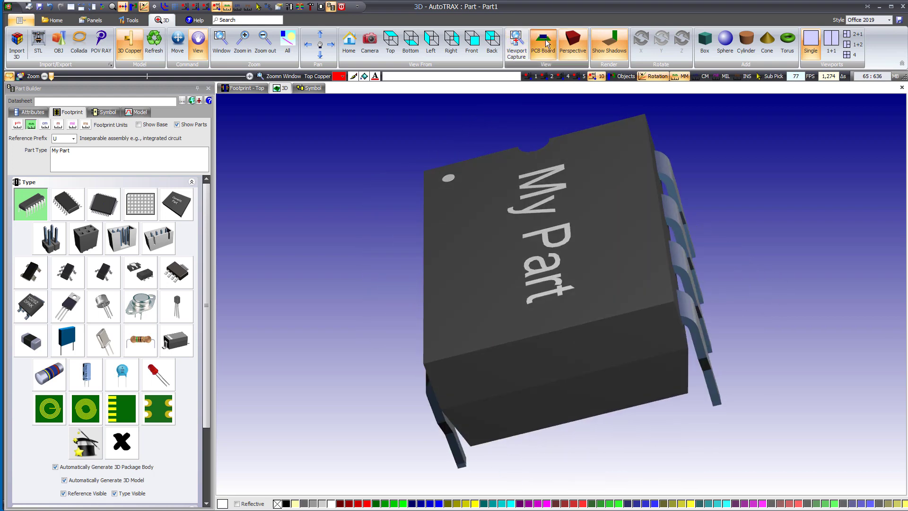
pyautogui.moveTo(496, 275); pyautogui.dragTo(633, 247)
pyautogui.scroll(8, 567, 323)
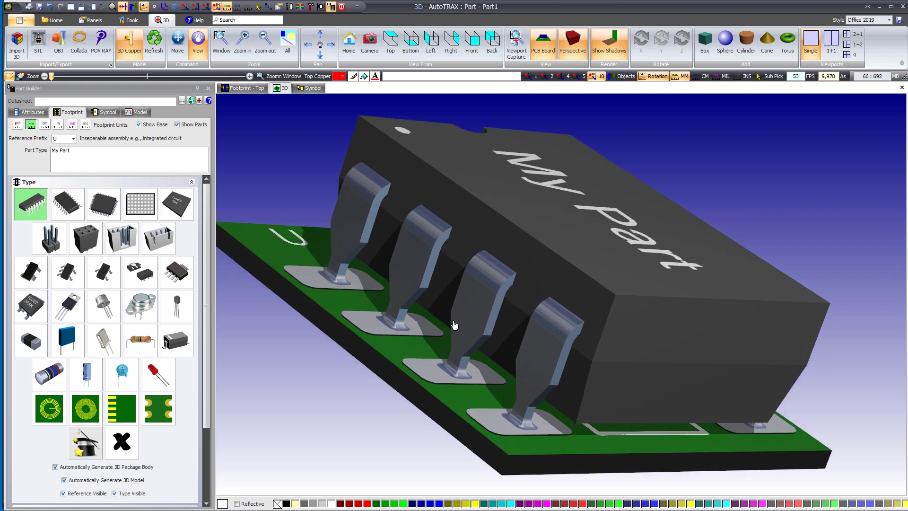
pyautogui.scroll(4, 444, 341)
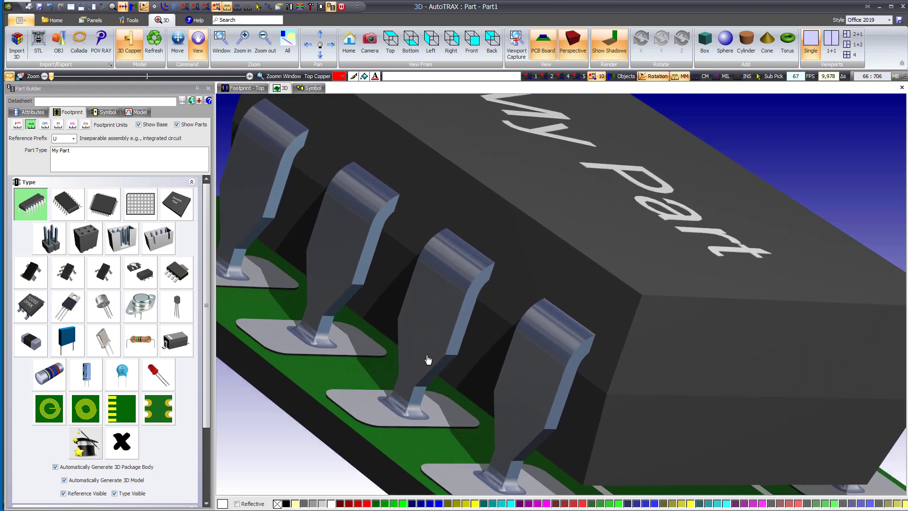
pyautogui.moveTo(427, 361); pyautogui.dragTo(448, 347)
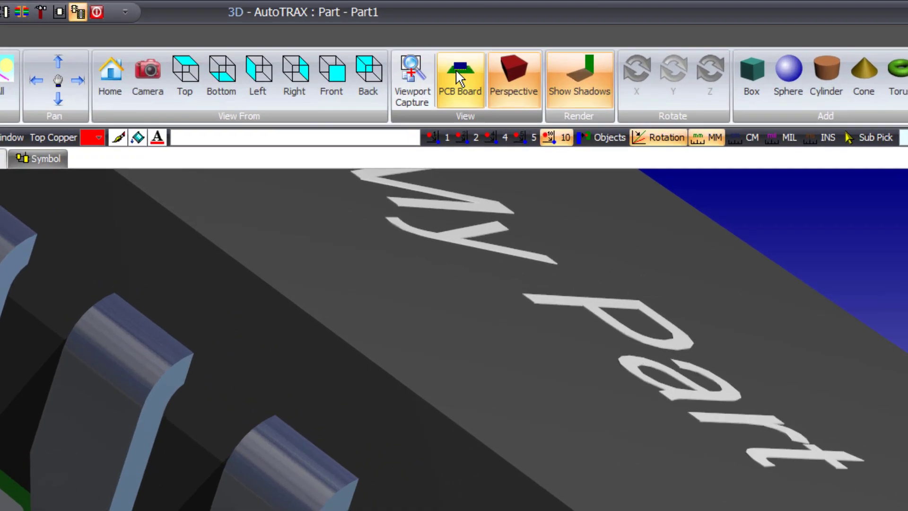
# - Hide the PCB board, reset the 3D camera and examine the DIP package on its own from another angle
pyautogui.click(543, 44)
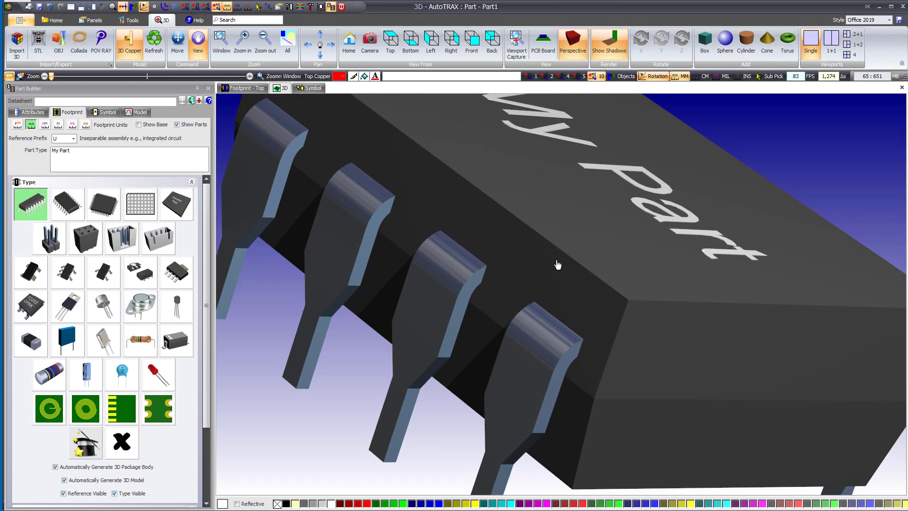
pyautogui.scroll(-5, 556, 272)
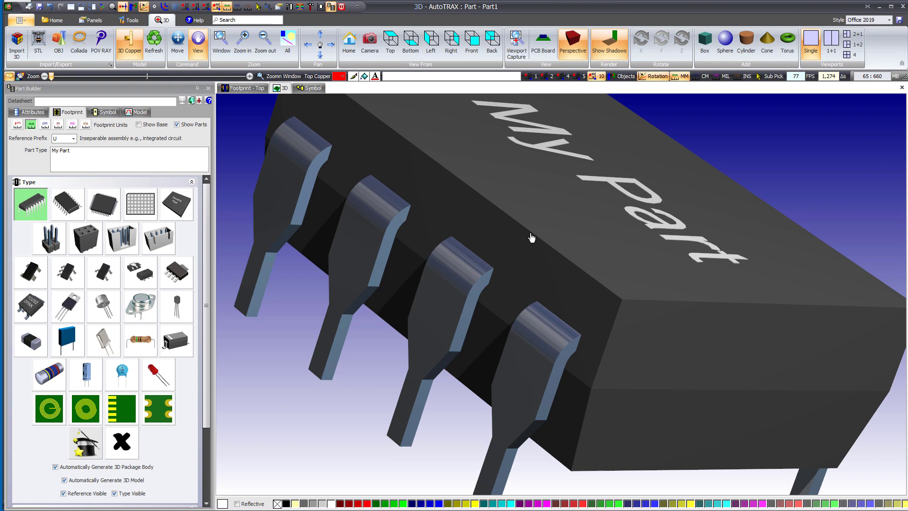
pyautogui.click(371, 40)
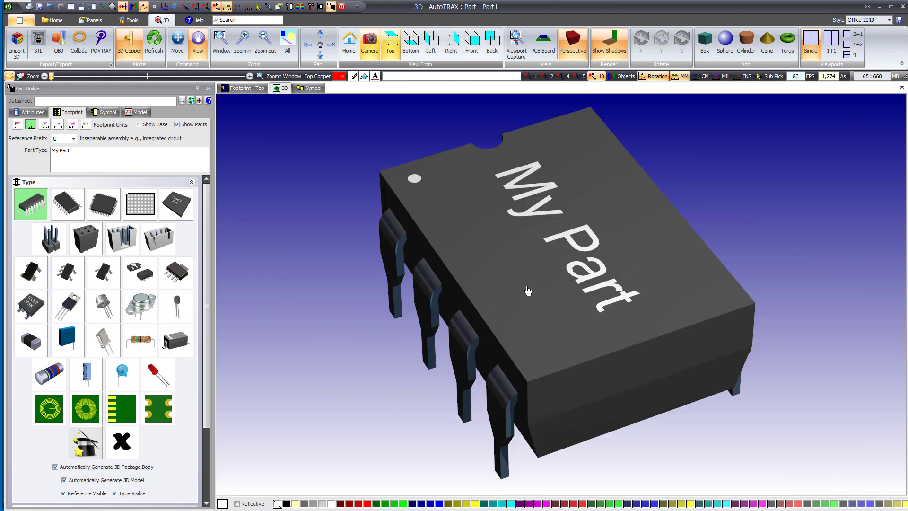
pyautogui.moveTo(585, 371); pyautogui.dragTo(691, 346)
pyautogui.moveTo(497, 202); pyautogui.dragTo(397, 167)
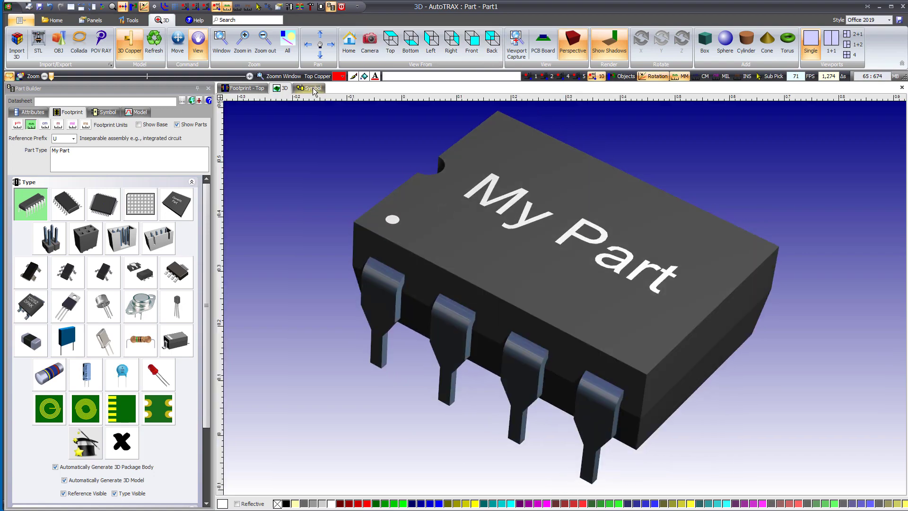
# - Examine the part's schematic symbol and its terminals, and return through the 3D view to the top footprint
pyautogui.click(310, 88)
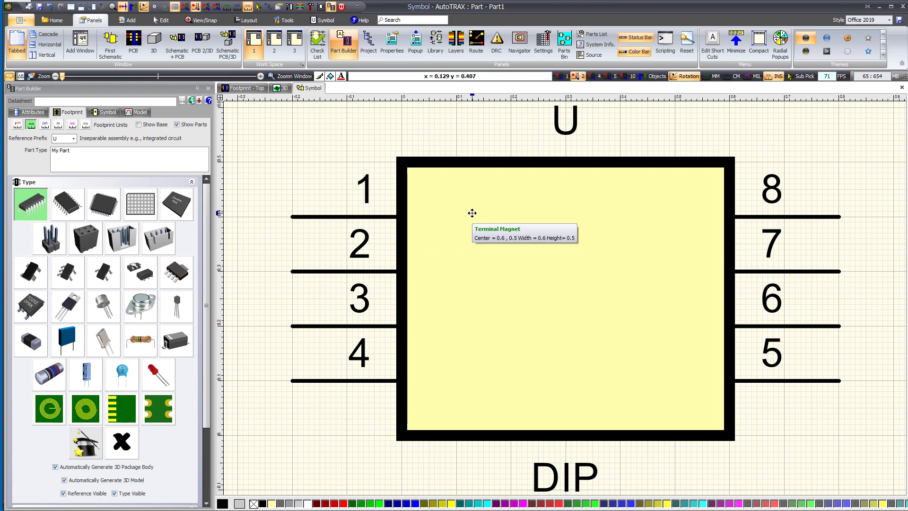
pyautogui.scroll(1, 525, 202)
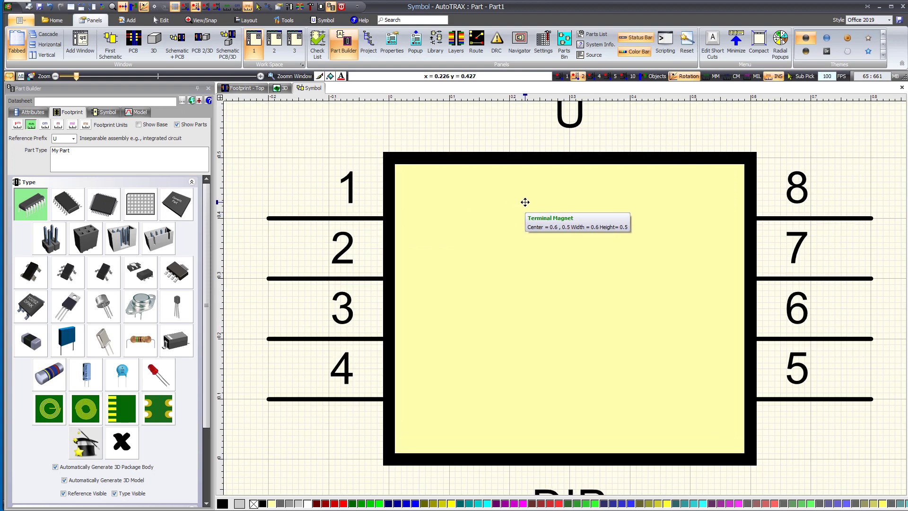
pyautogui.scroll(3, 525, 202)
pyautogui.scroll(-3, 523, 203)
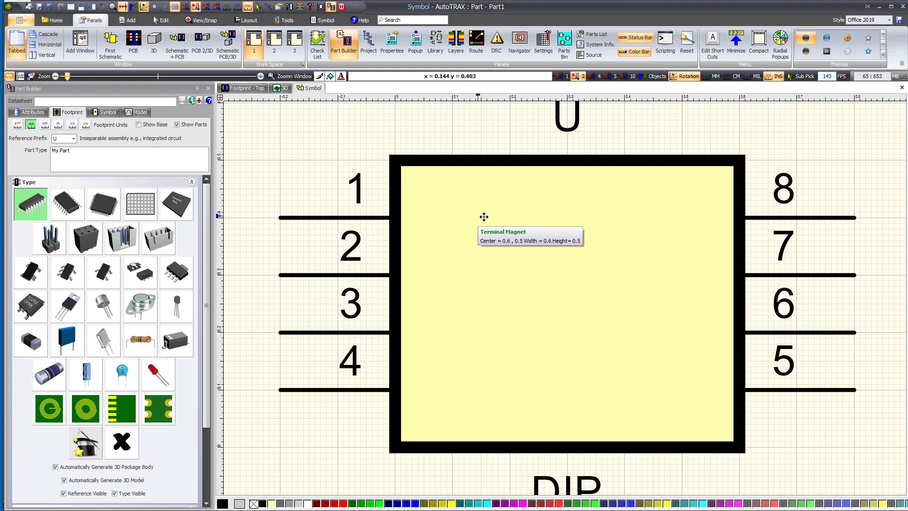
pyautogui.moveTo(542, 222); pyautogui.dragTo(642, 235, button='middle')
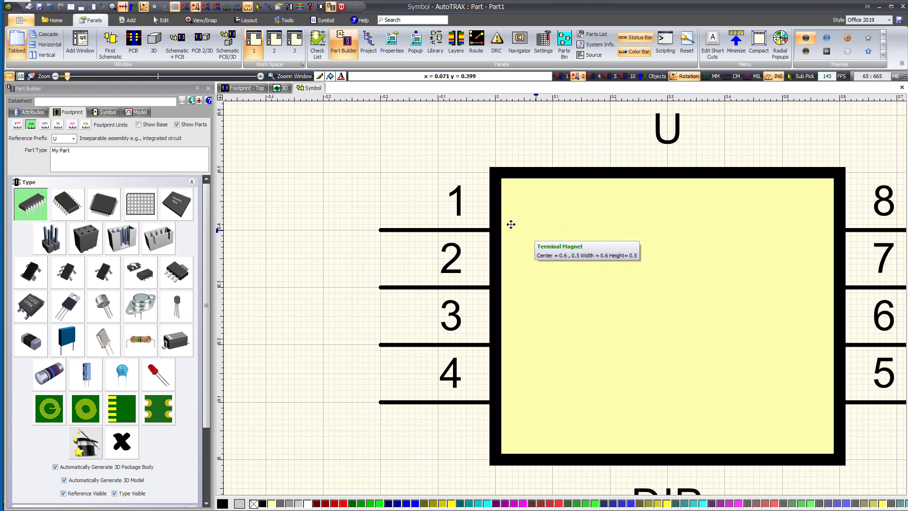
pyautogui.click(282, 88)
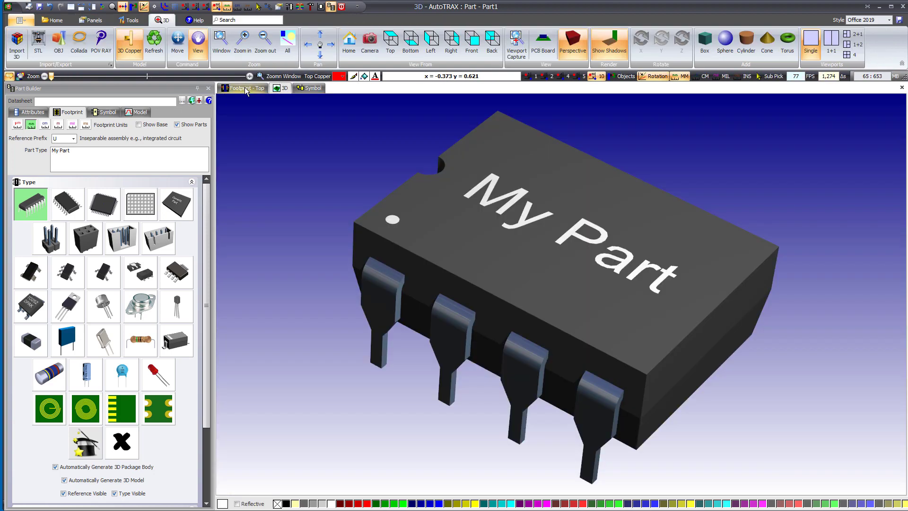
pyautogui.click(246, 89)
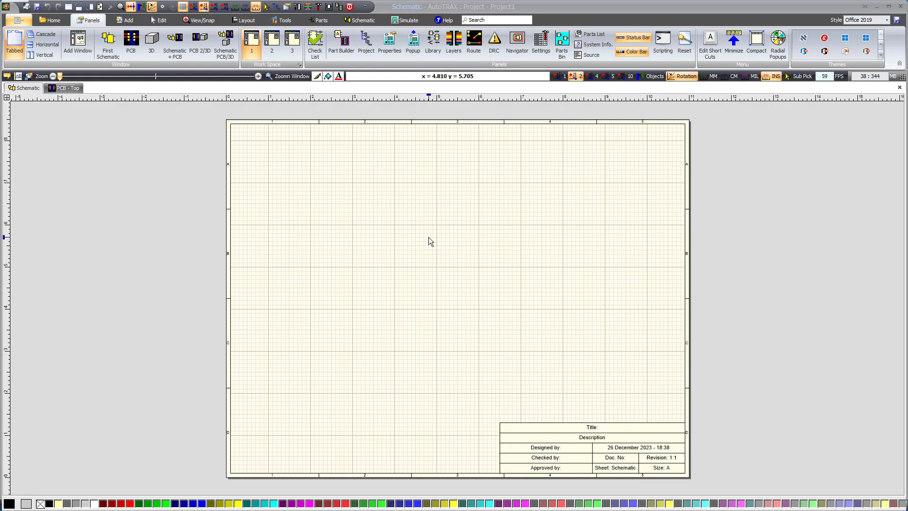
# - Create a new parametric part from the project
pyautogui.scroll(2, 429, 240)
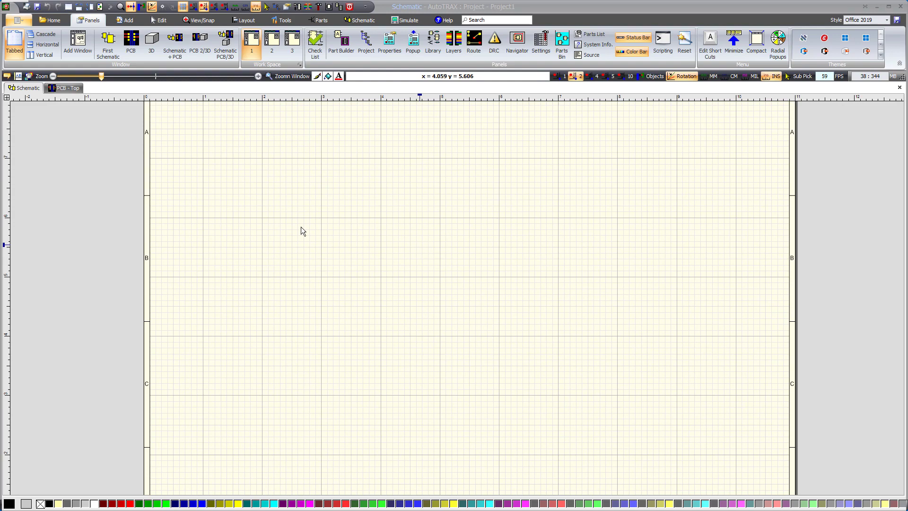
pyautogui.scroll(2, 288, 243)
pyautogui.scroll(2, 291, 246)
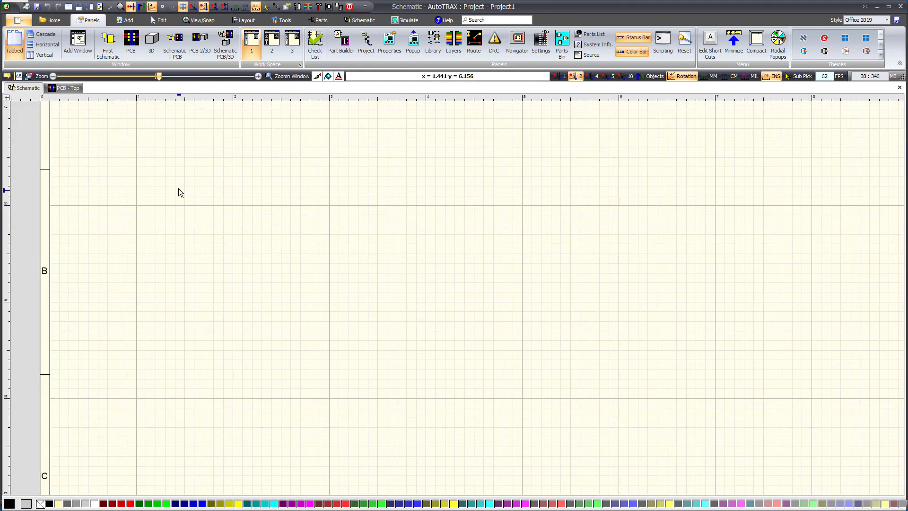
pyautogui.click(52, 20)
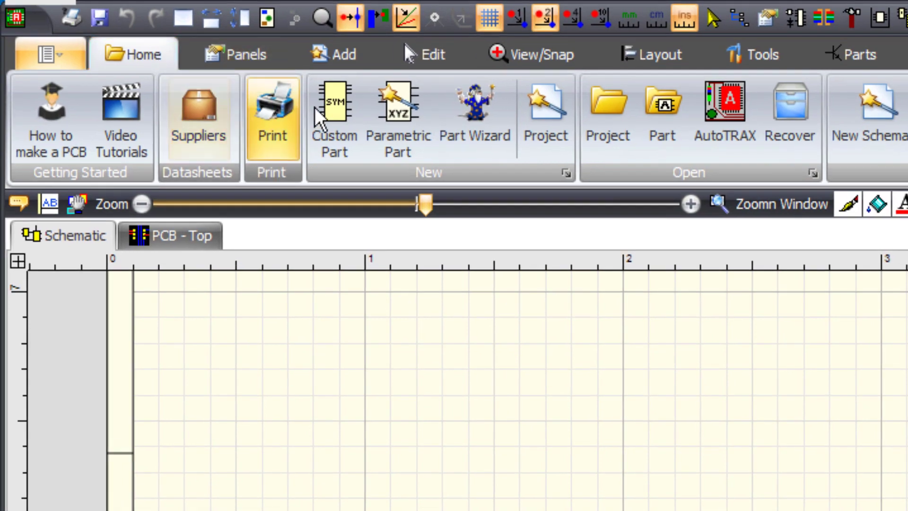
pyautogui.click(331, 108)
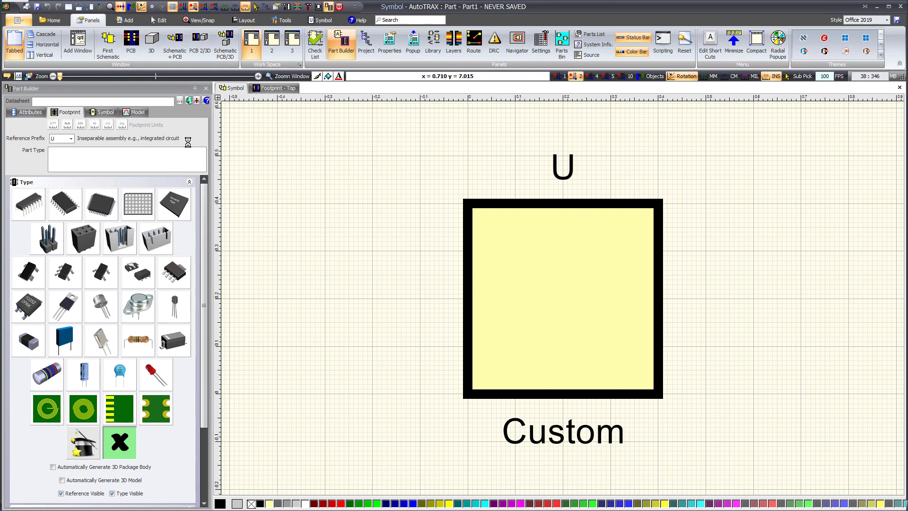
# - Arrange the symbol, top footprint and 3D views of the new part side by side and make the footprint view active
pyautogui.click(200, 43)
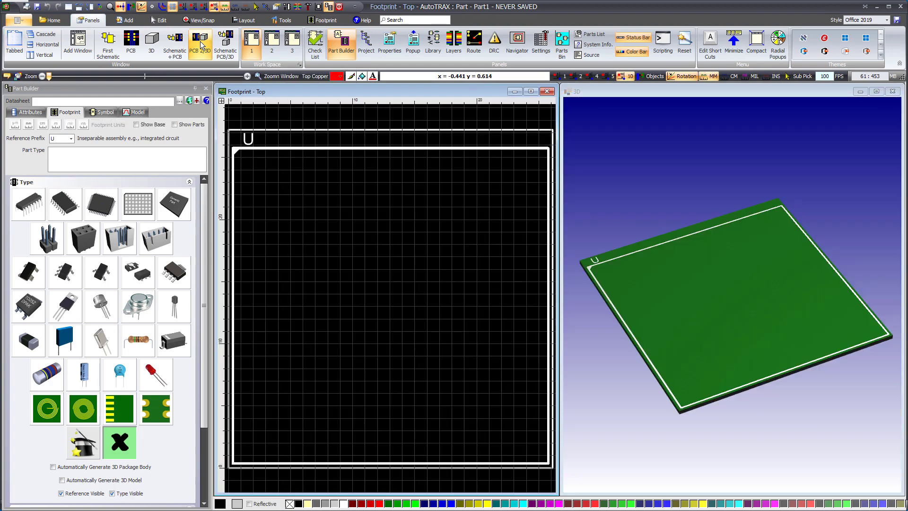
pyautogui.click(226, 43)
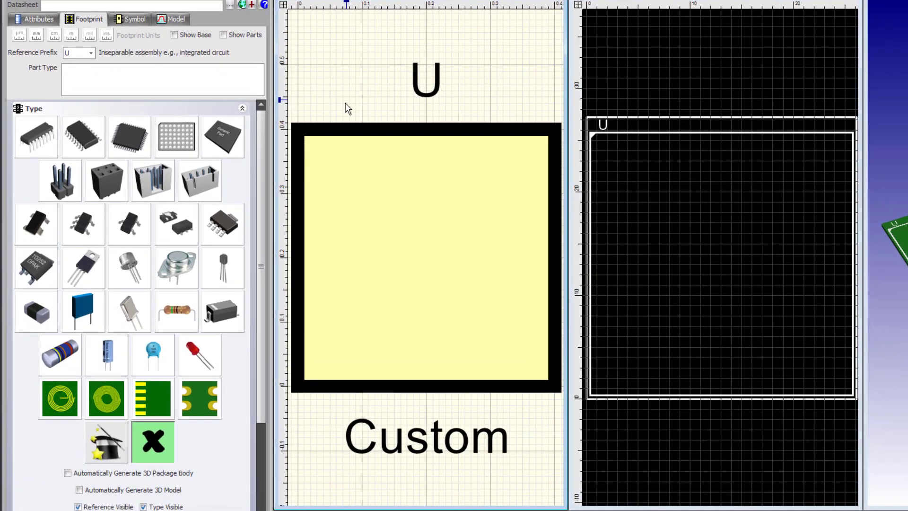
pyautogui.scroll(-2, 396, 172)
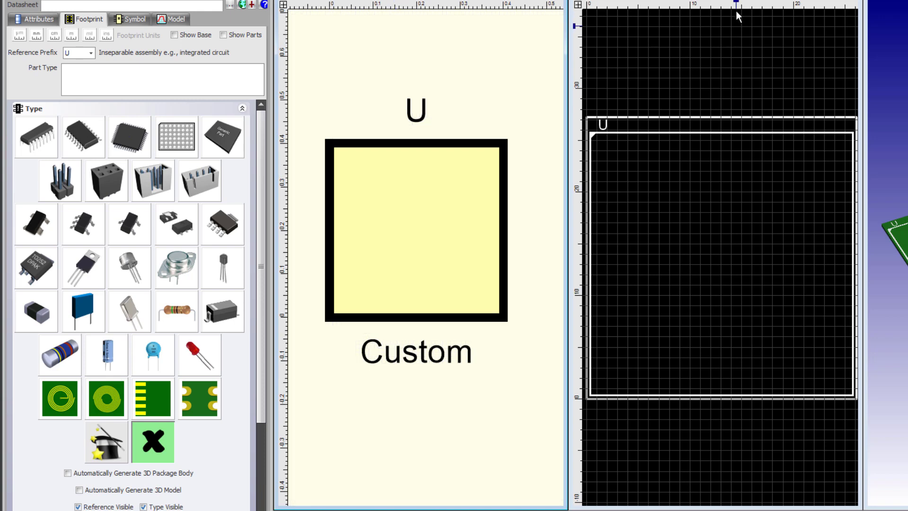
pyautogui.click(711, 1)
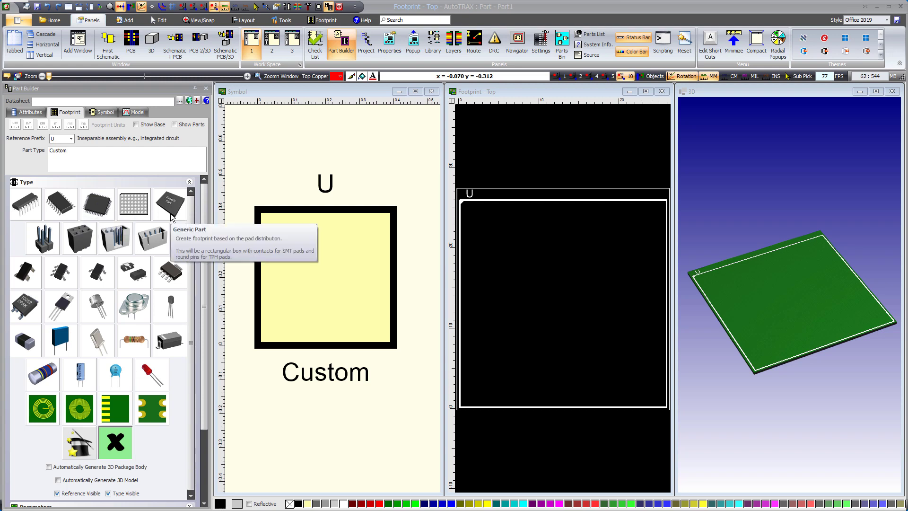
# - Set the package type to DIP, review its footprint parameters and bring back the list of package types
pyautogui.click(23, 207)
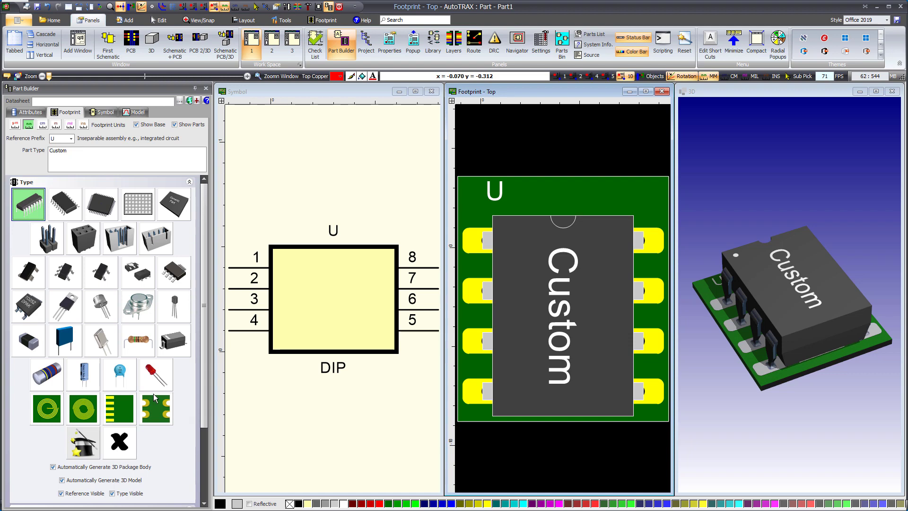
pyautogui.scroll(-3, 166, 416)
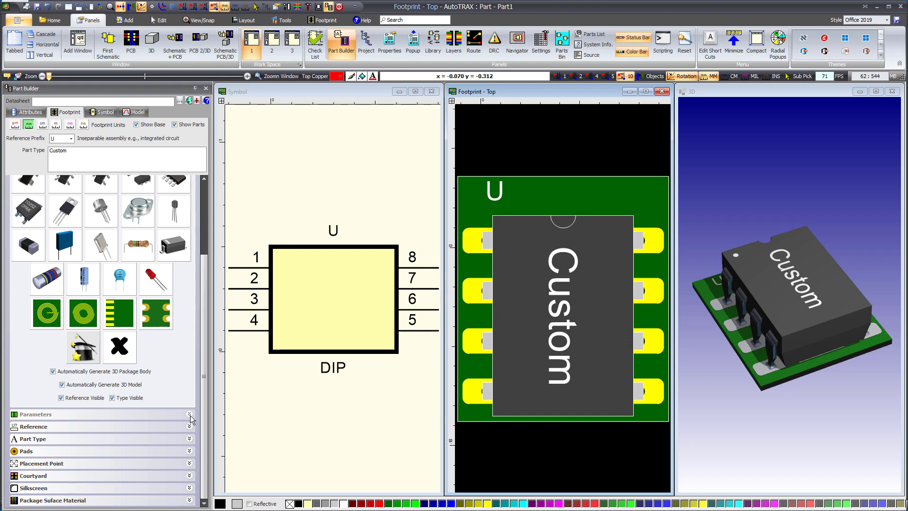
pyautogui.scroll(-10, 96, 318)
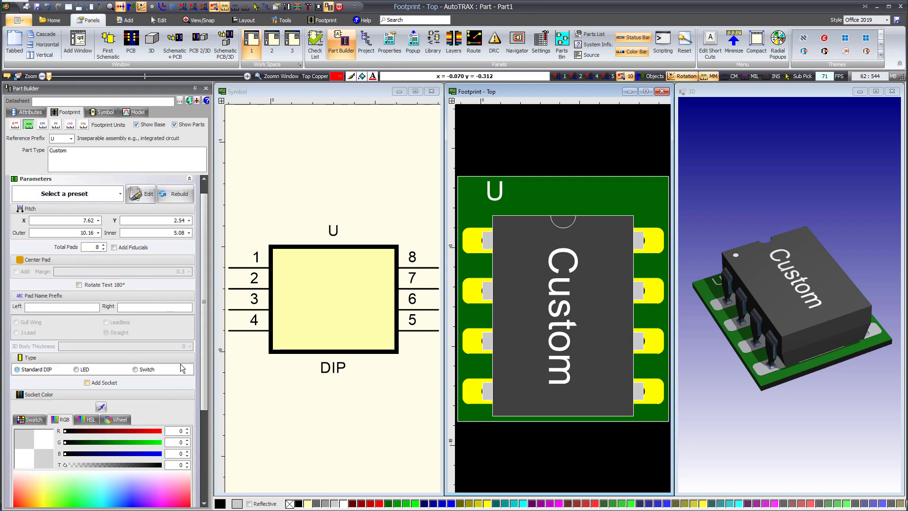
pyautogui.scroll(1, 198, 354)
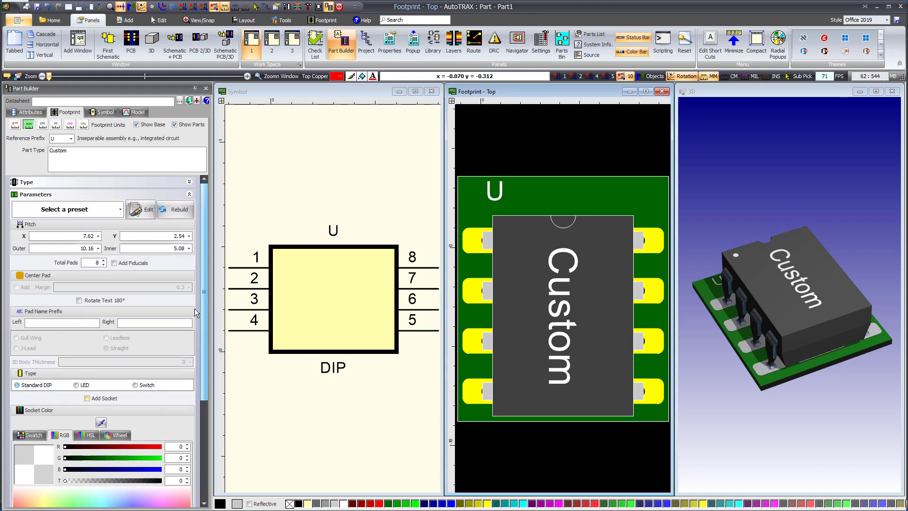
pyautogui.click(189, 183)
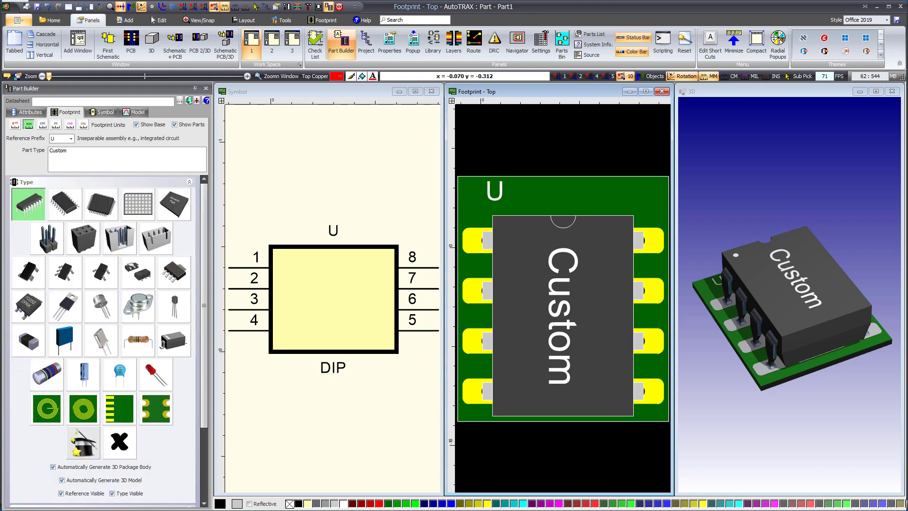
# - Replace the part type text with "My Part"
pyautogui.moveTo(68, 151); pyautogui.dragTo(23, 149)
pyautogui.write('My P')
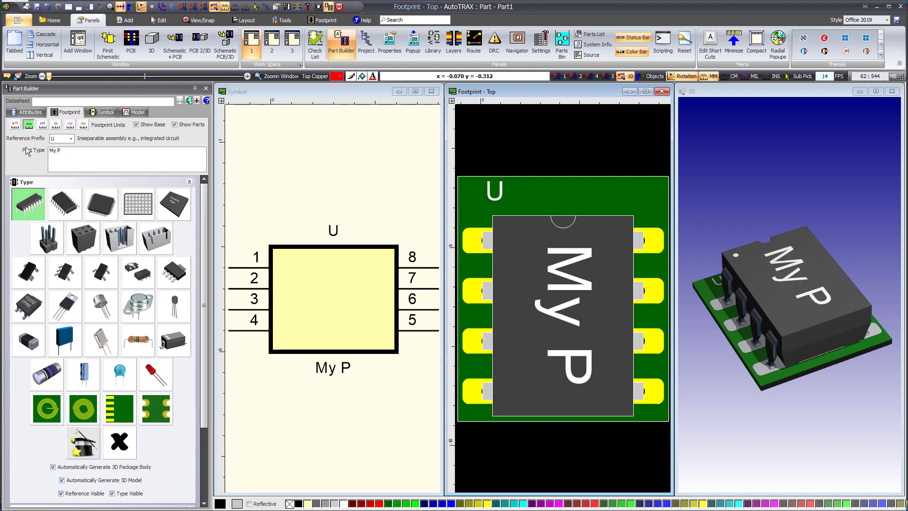
pyautogui.write('art')
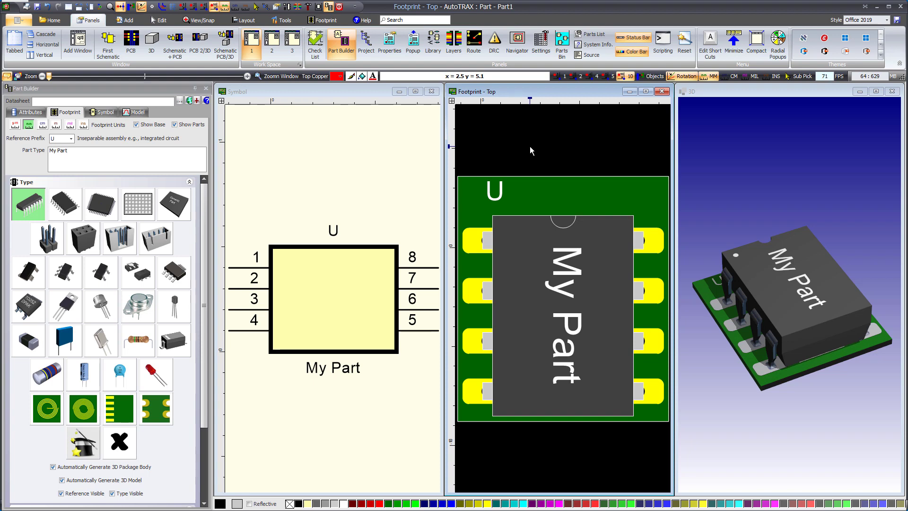
# - Hide the part body in the DIP footprint and examine the 3D model with the PCB board hidden and shown again
pyautogui.press('space')
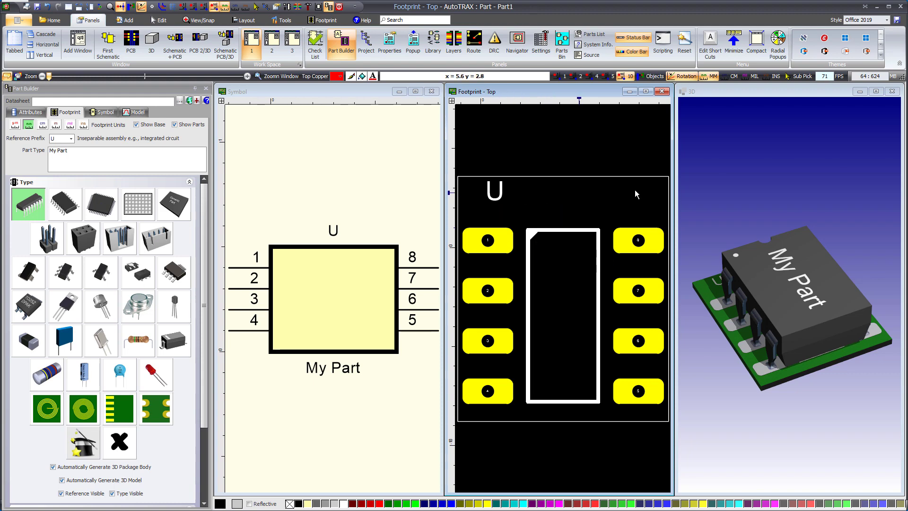
pyautogui.moveTo(808, 296); pyautogui.dragTo(765, 238)
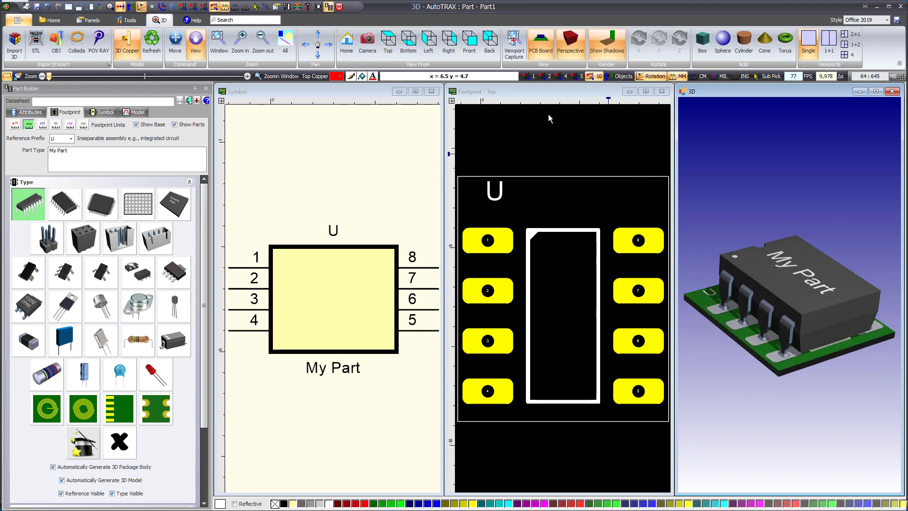
pyautogui.click(540, 44)
pyautogui.moveTo(776, 307); pyautogui.dragTo(784, 337)
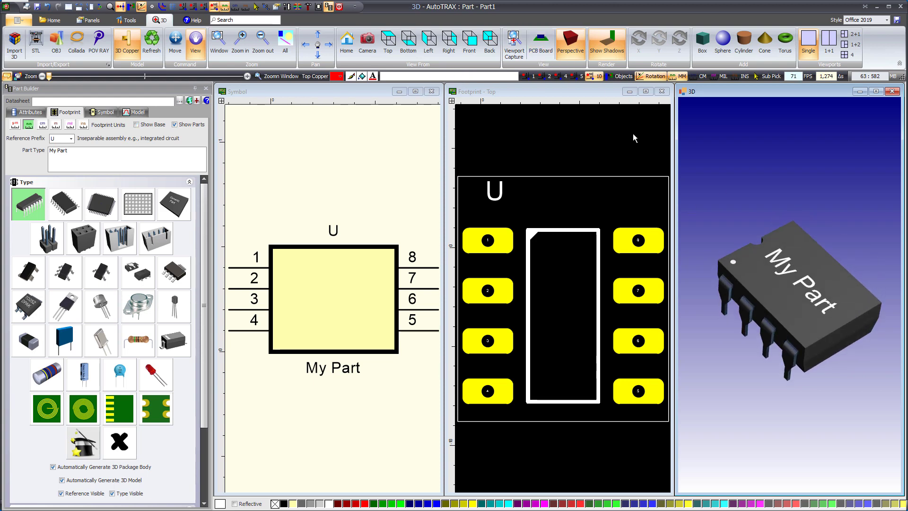
pyautogui.click(541, 43)
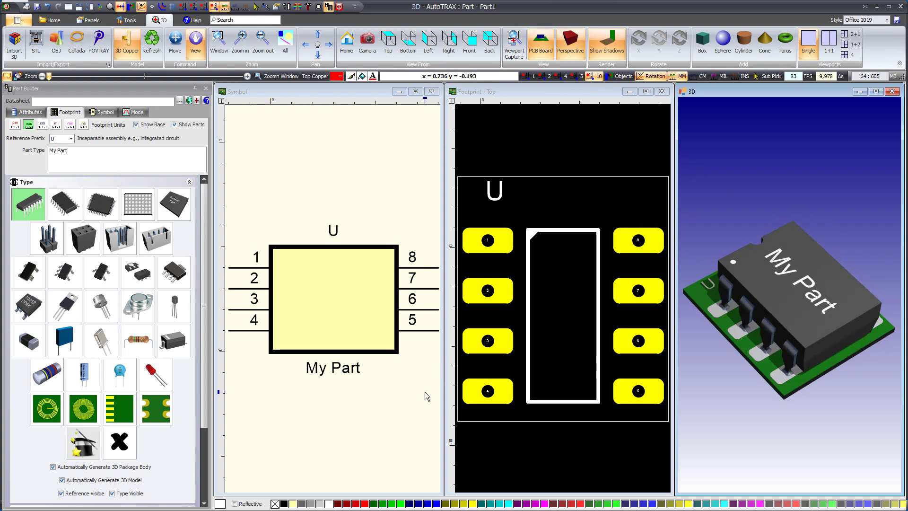
# - Examine closely in 3D how the DIP package's pins sit in the board's pads
pyautogui.moveTo(780, 310)
pyautogui.mouseDown()
pyautogui.moveTo(704, 304)
pyautogui.moveTo(783, 293)
pyautogui.mouseUp()
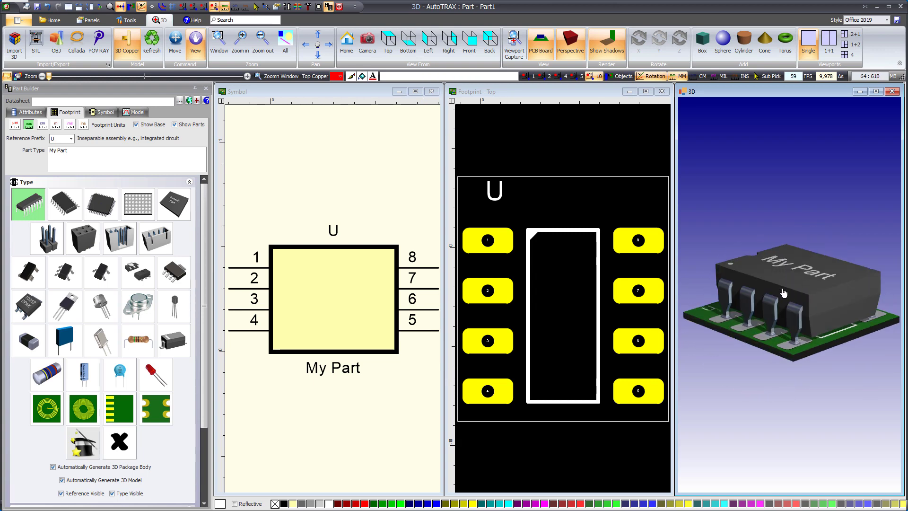
pyautogui.scroll(6, 784, 293)
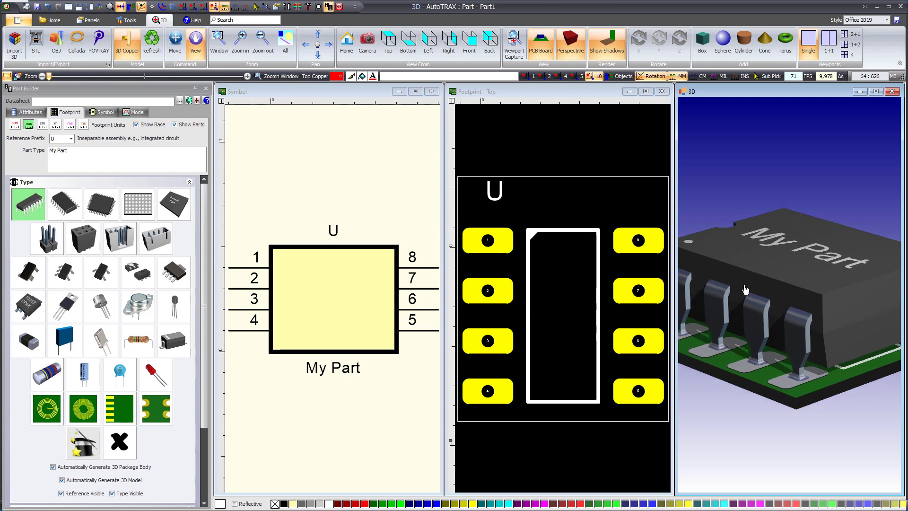
pyautogui.scroll(1, 745, 289)
pyautogui.moveTo(732, 257); pyautogui.dragTo(766, 275)
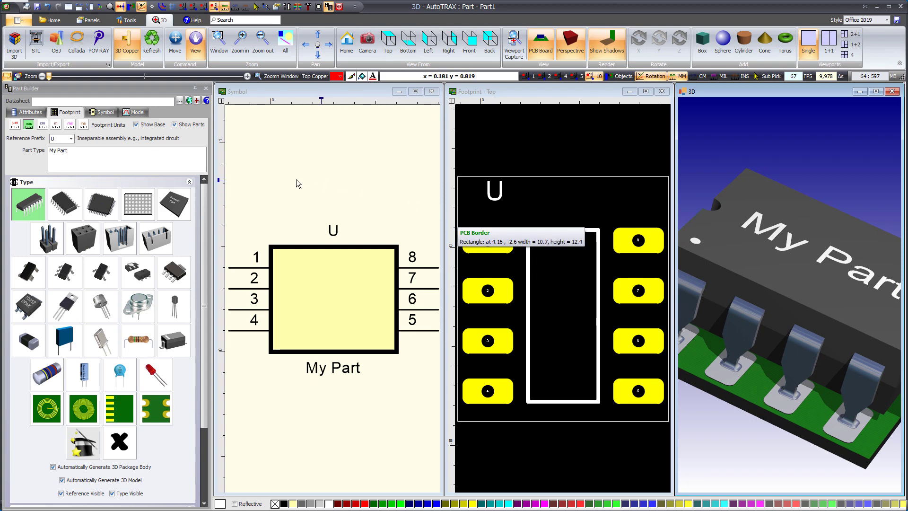
# - Try the SOIC and TQFP package types in turn and view the TQFP model from another angle
pyautogui.click(66, 211)
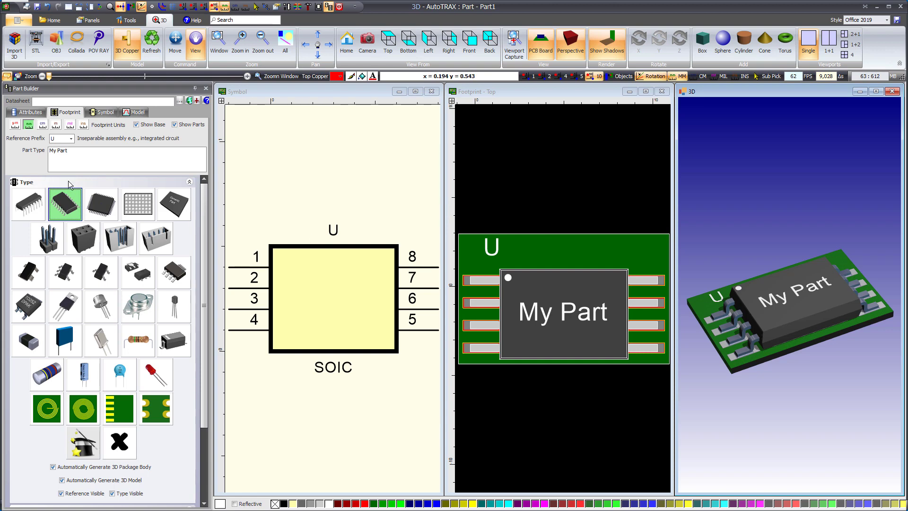
pyautogui.click(99, 206)
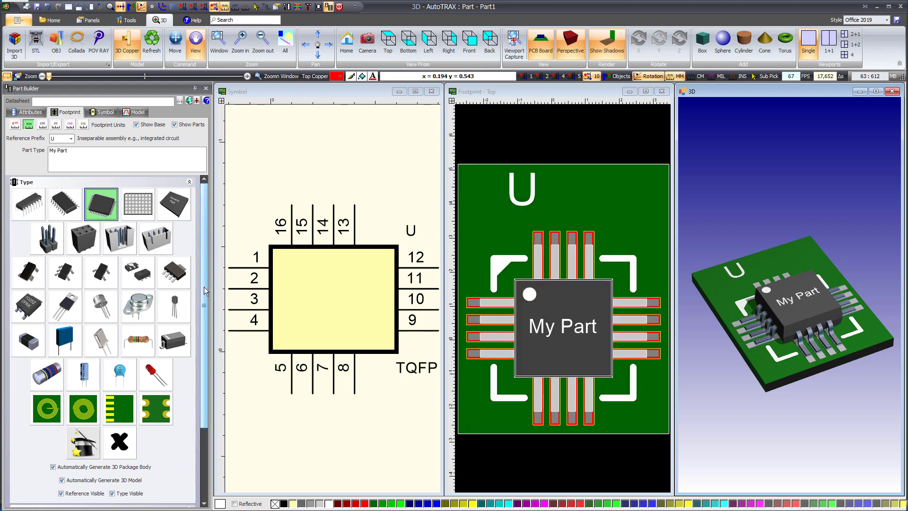
pyautogui.moveTo(816, 297); pyautogui.dragTo(853, 316)
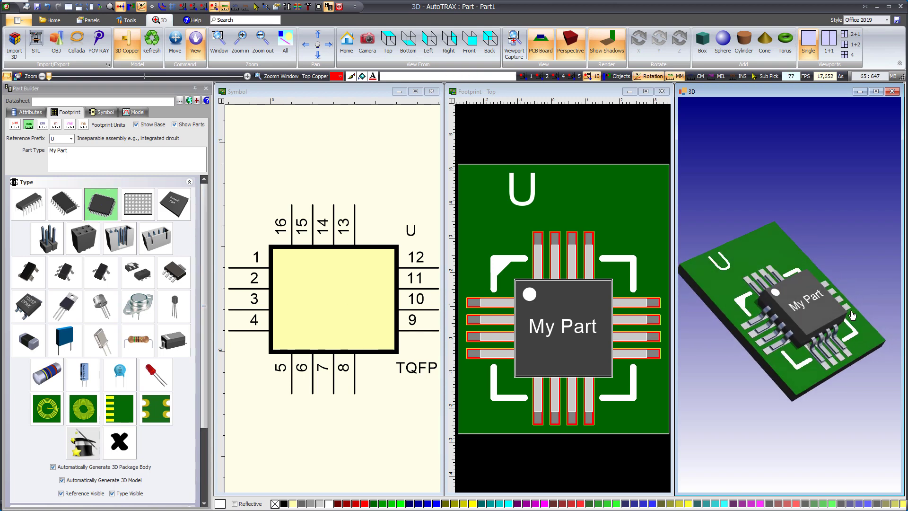
# - Set the package type to BGA, examine the 3D package's underside with the PCB board hidden, and show the board again
pyautogui.click(134, 215)
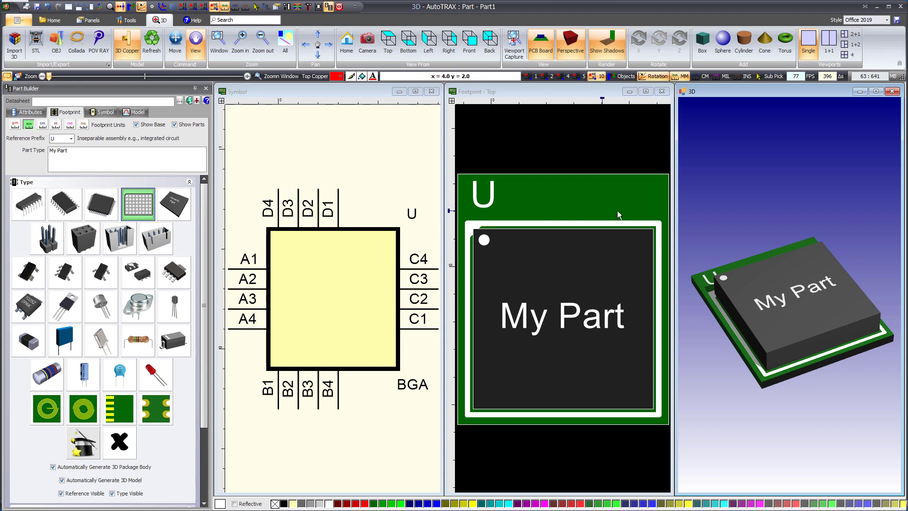
pyautogui.click(541, 43)
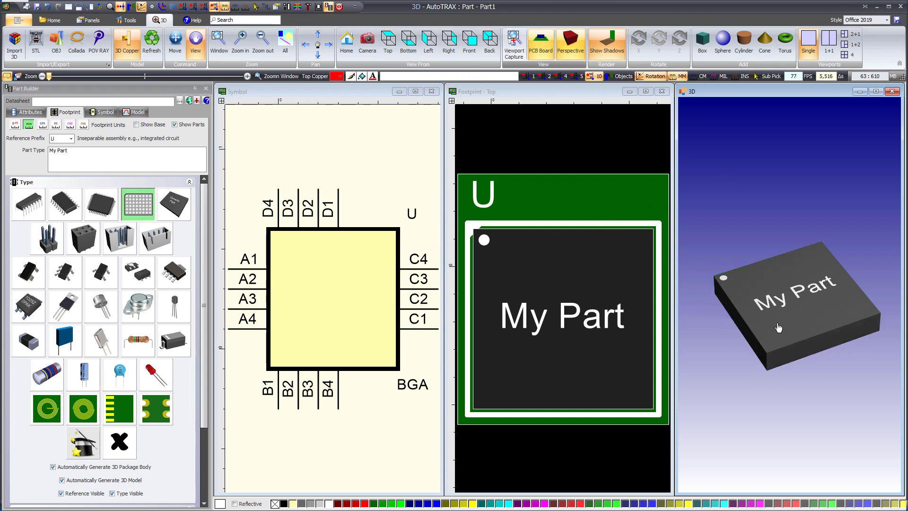
pyautogui.moveTo(778, 328)
pyautogui.mouseDown()
pyautogui.moveTo(774, 156)
pyautogui.moveTo(809, 186)
pyautogui.moveTo(805, 249)
pyautogui.moveTo(802, 233)
pyautogui.moveTo(776, 213)
pyautogui.moveTo(792, 264)
pyautogui.moveTo(794, 343)
pyautogui.moveTo(793, 331)
pyautogui.mouseUp()
pyautogui.scroll(8, 793, 263)
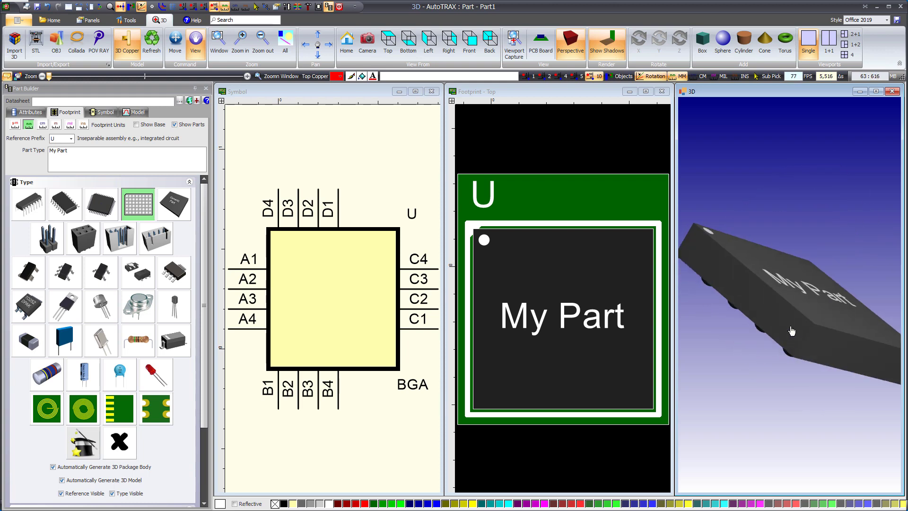
pyautogui.click(541, 44)
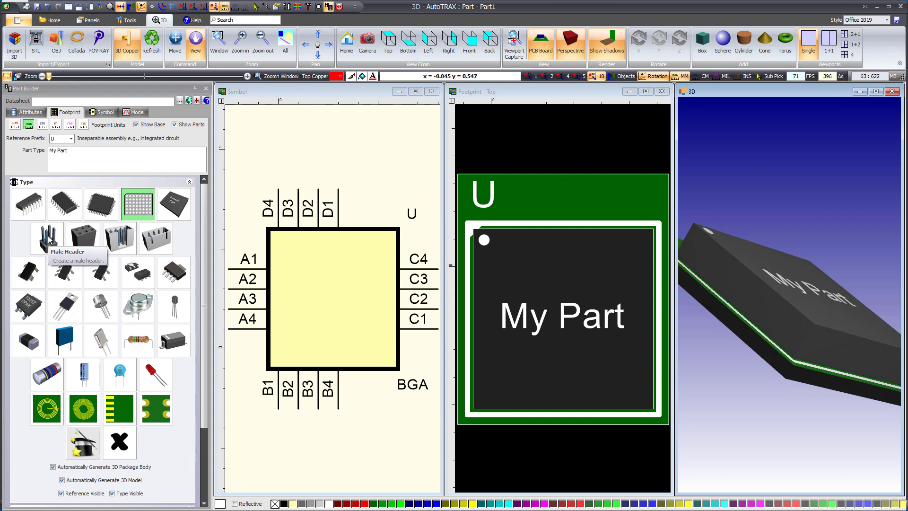
# - Try the Male Header and Female Header package types and examine each 3D model from another angle
pyautogui.click(49, 240)
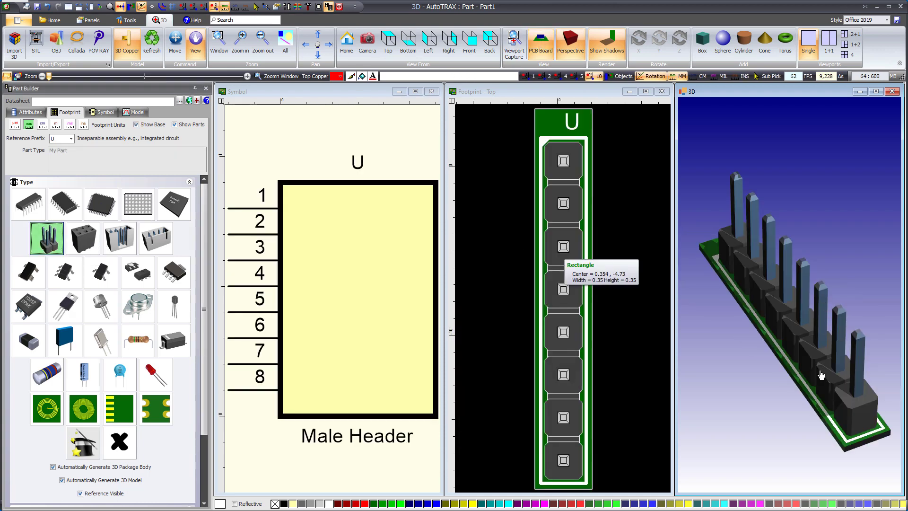
pyautogui.moveTo(820, 375); pyautogui.dragTo(855, 363)
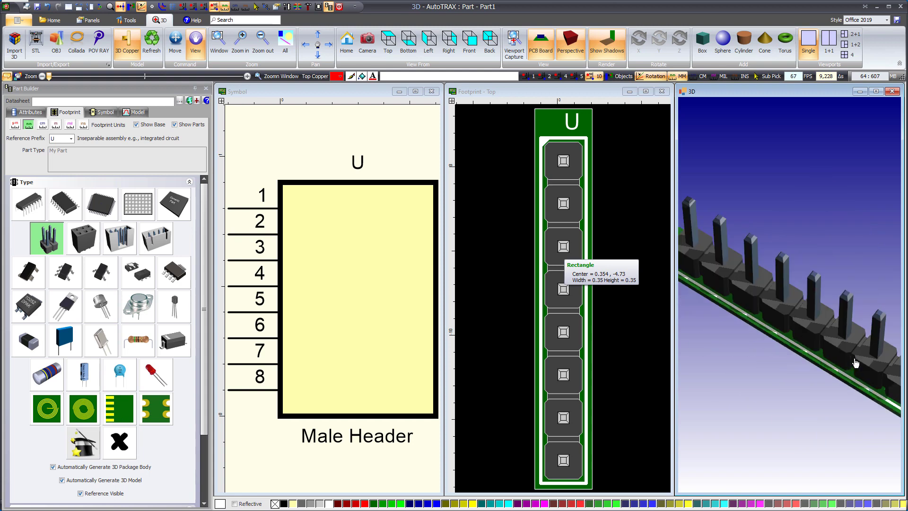
pyautogui.click(89, 233)
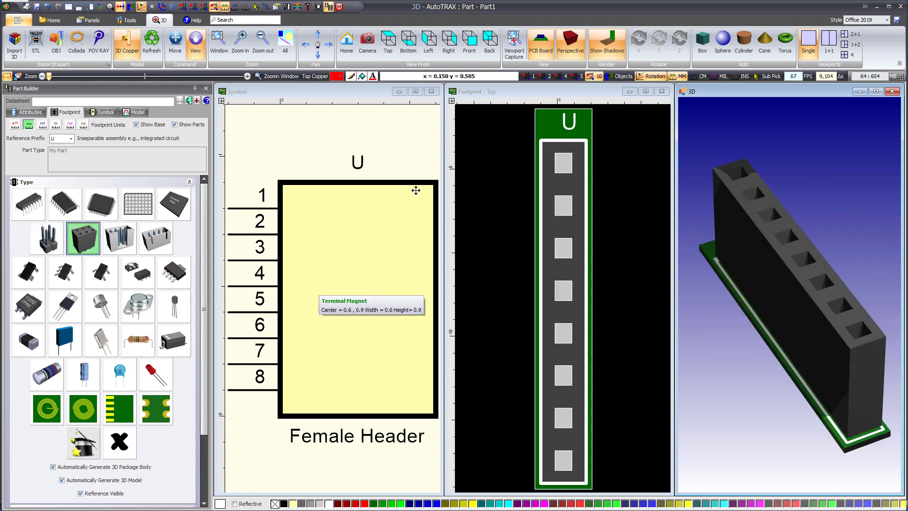
pyautogui.moveTo(730, 278); pyautogui.dragTo(768, 258)
pyautogui.click(492, 237)
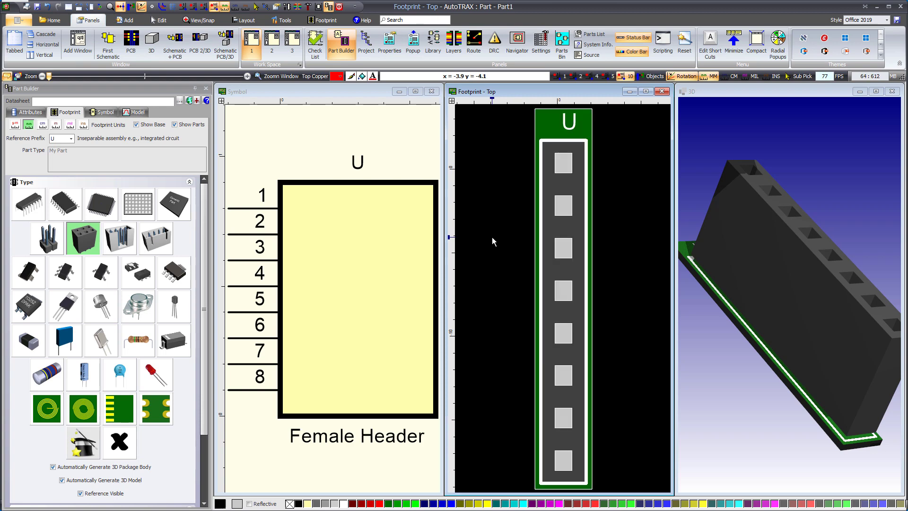
# - Set the package type to Boxed Socket and examine its 3D model from the side
pyautogui.click(118, 238)
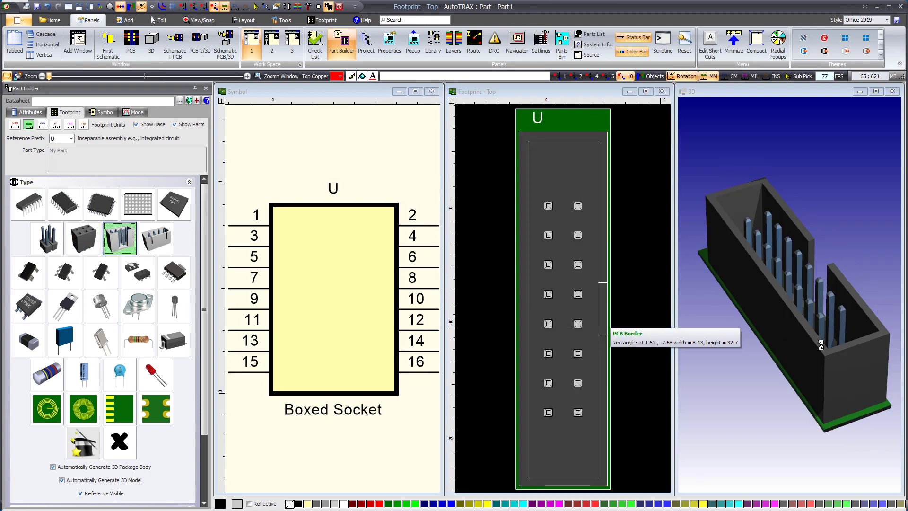
pyautogui.moveTo(821, 345); pyautogui.dragTo(745, 316)
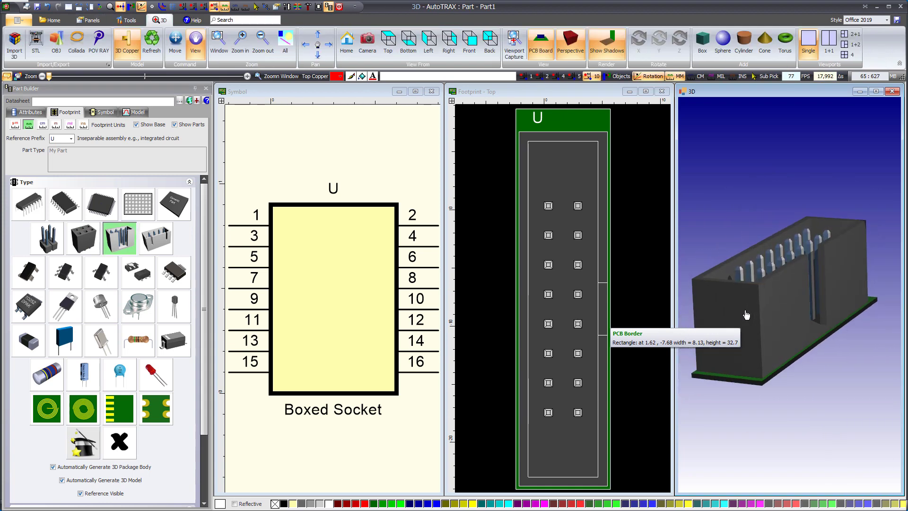
# - Set the package type to XT Socket and examine its 3D model from the end
pyautogui.click(447, 205)
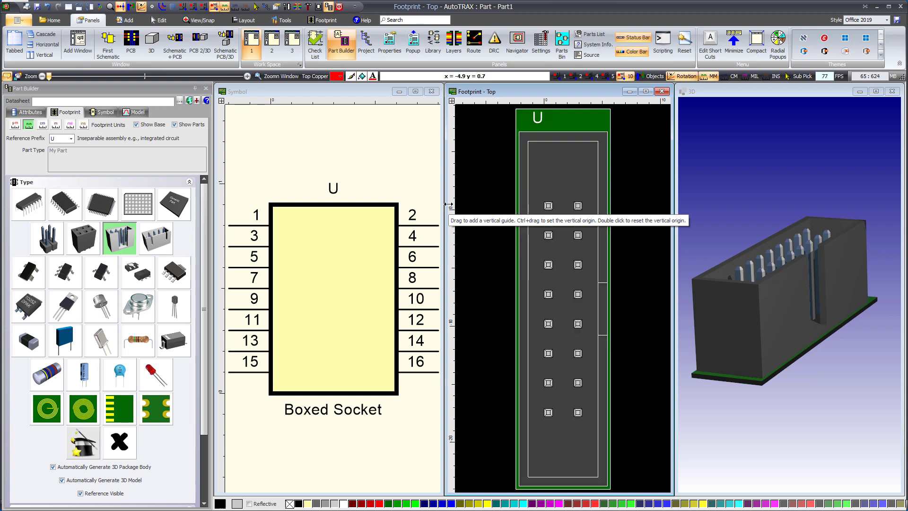
pyautogui.click(154, 243)
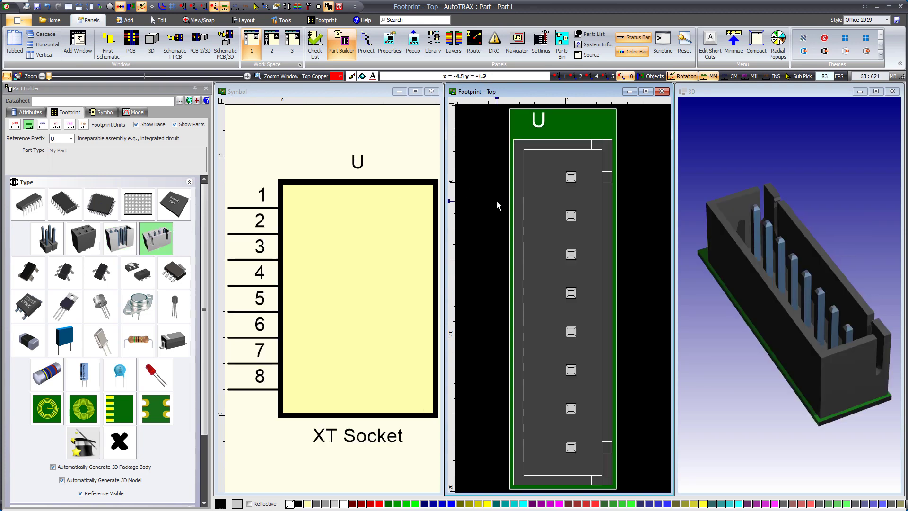
pyautogui.moveTo(742, 364); pyautogui.dragTo(785, 349)
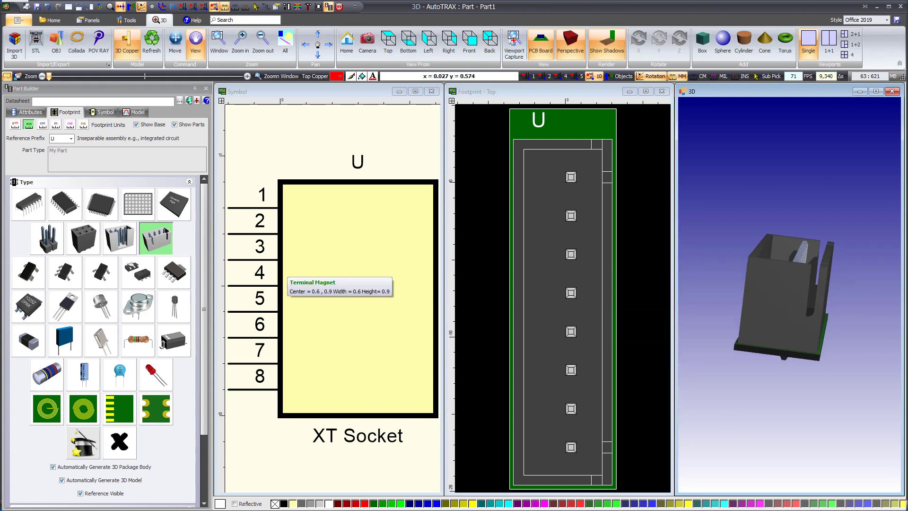
# - Try the SOT-143, SOT-353, SOT-23, SOT-89 and SOT-223 package types in turn
pyautogui.click(24, 275)
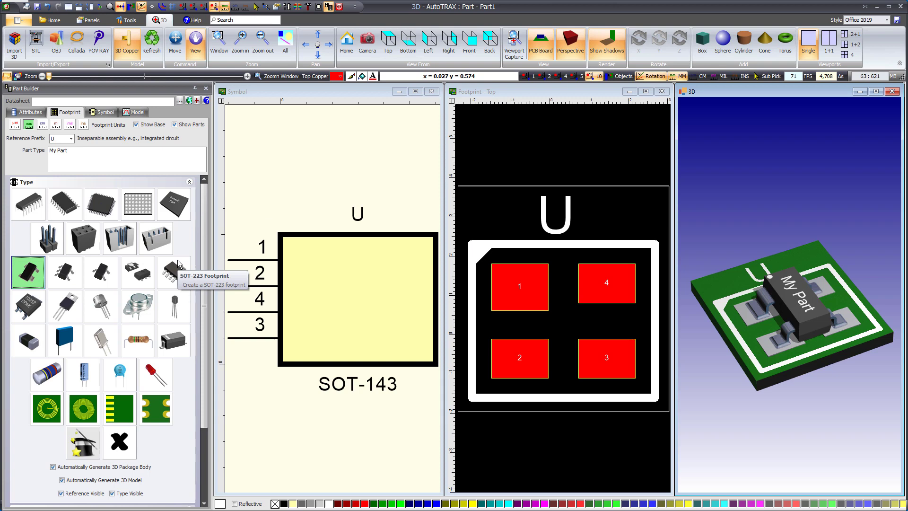
pyautogui.click(61, 274)
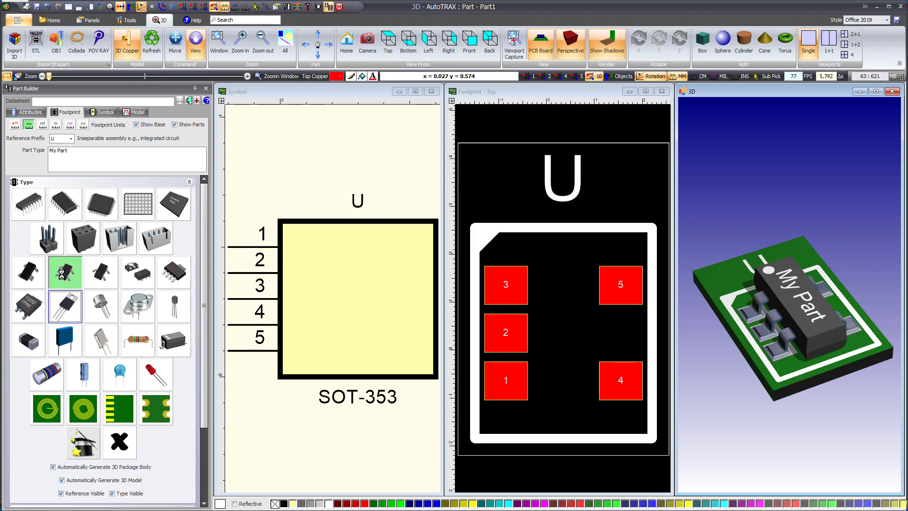
pyautogui.click(104, 276)
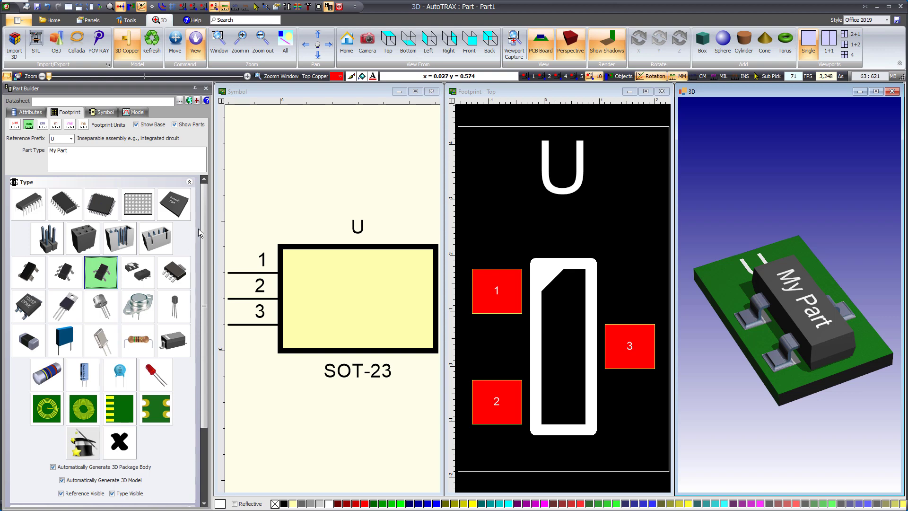
pyautogui.click(133, 283)
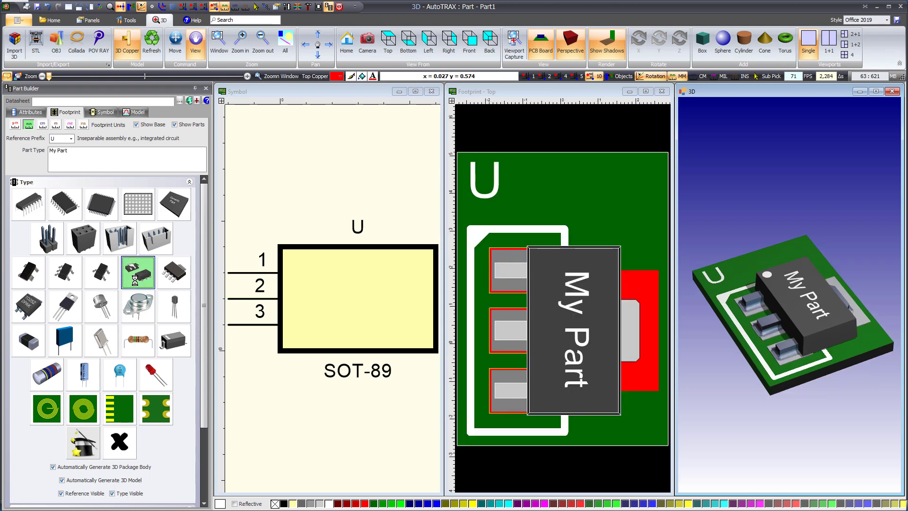
pyautogui.click(65, 306)
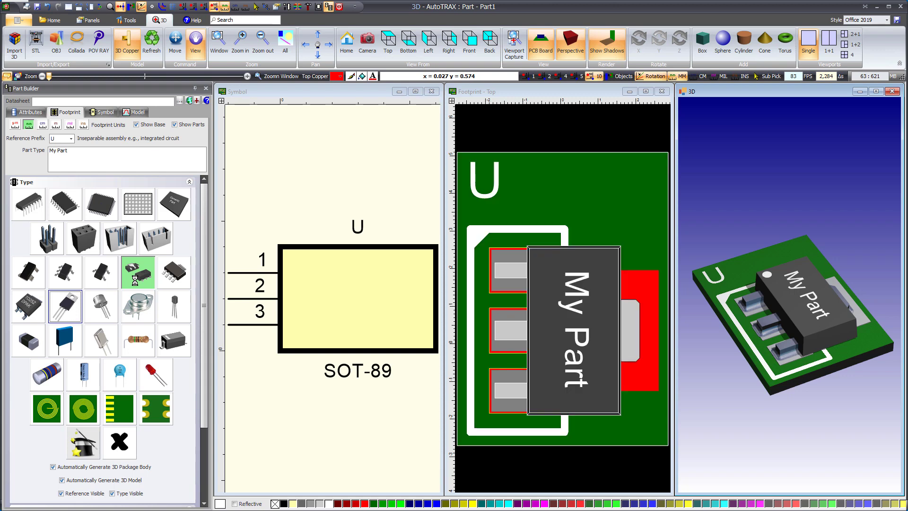
pyautogui.click(176, 274)
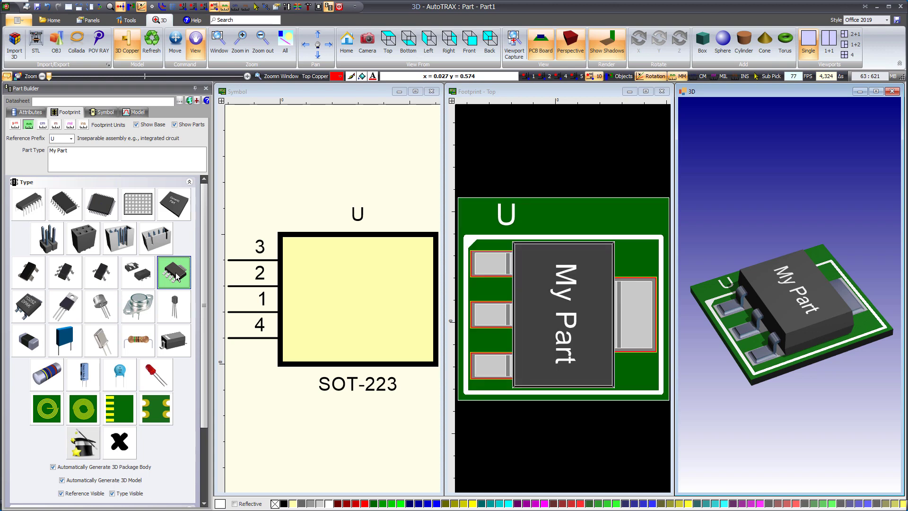
# - Try the DPAK and TO-220 package types and view the TO-220 heat sink model from its open side
pyautogui.click(32, 307)
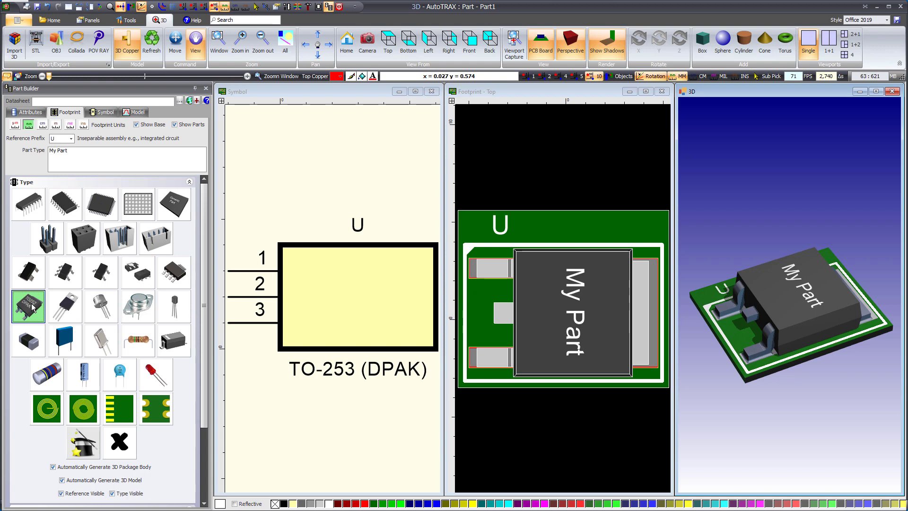
pyautogui.click(32, 307)
pyautogui.click(68, 305)
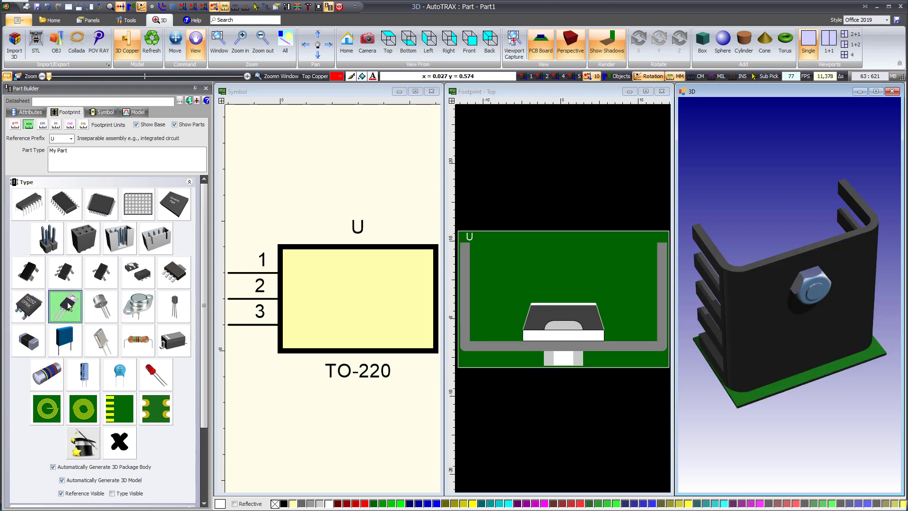
pyautogui.moveTo(807, 369); pyautogui.dragTo(815, 238)
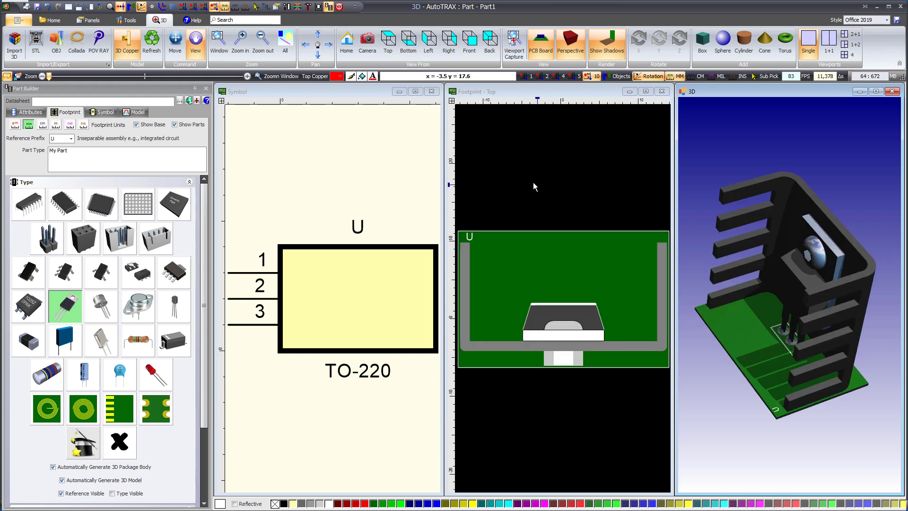
# - Set the package type to Metal Can, examine its 3D model with the PCB board hidden, and show the board again
pyautogui.click(104, 306)
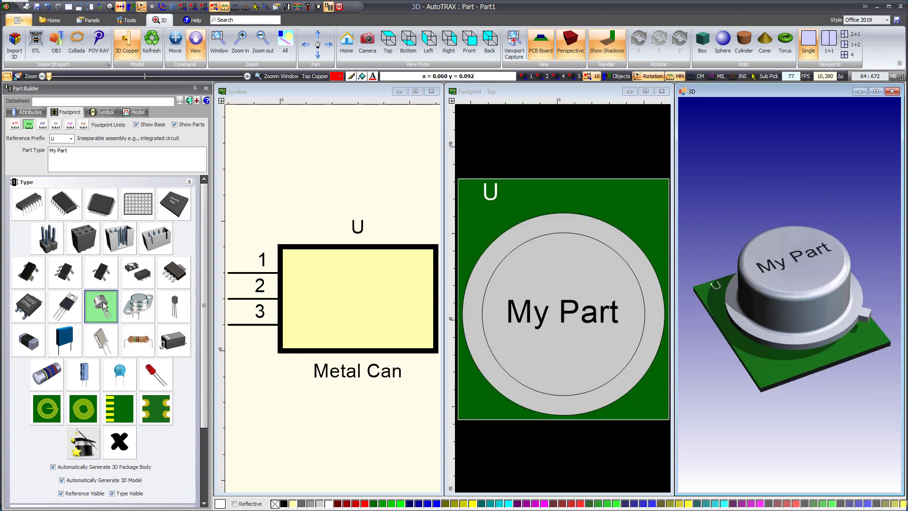
pyautogui.moveTo(760, 220); pyautogui.dragTo(776, 214)
pyautogui.click(540, 43)
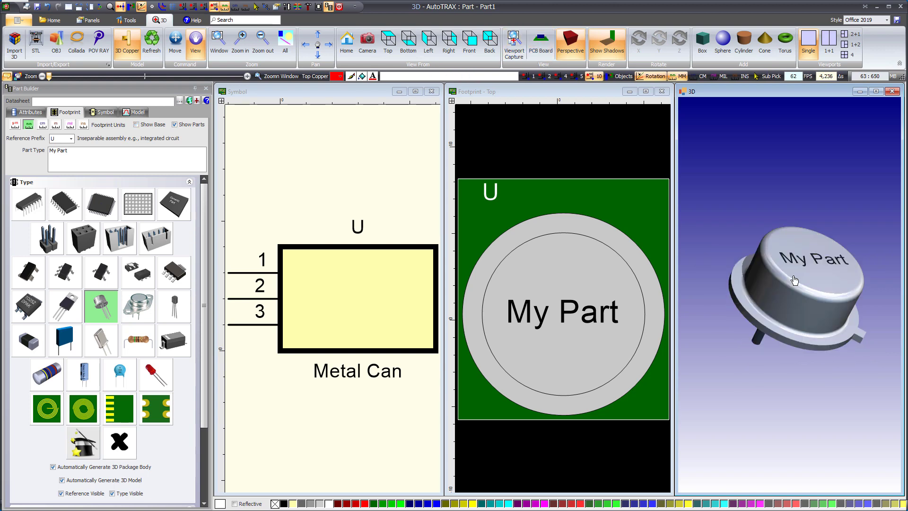
pyautogui.click(540, 43)
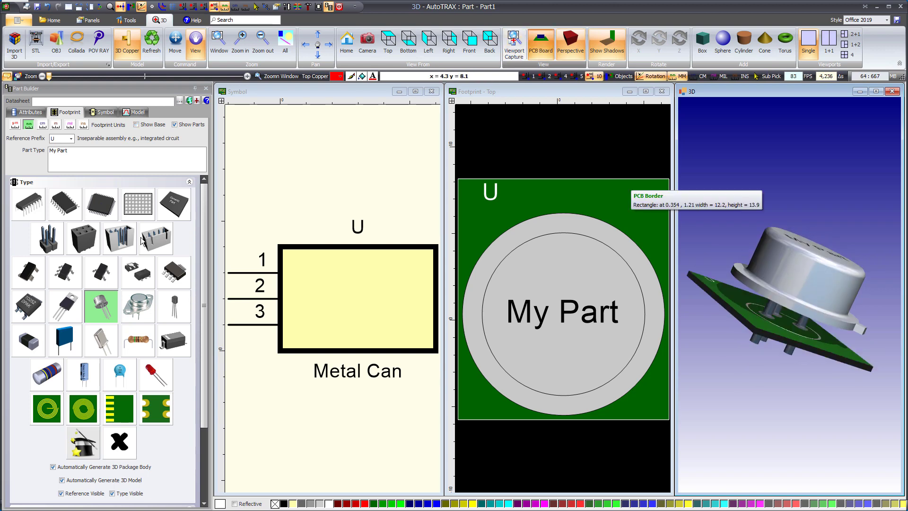
# - Try the TO-3 and TO-92 package types in turn
pyautogui.click(131, 312)
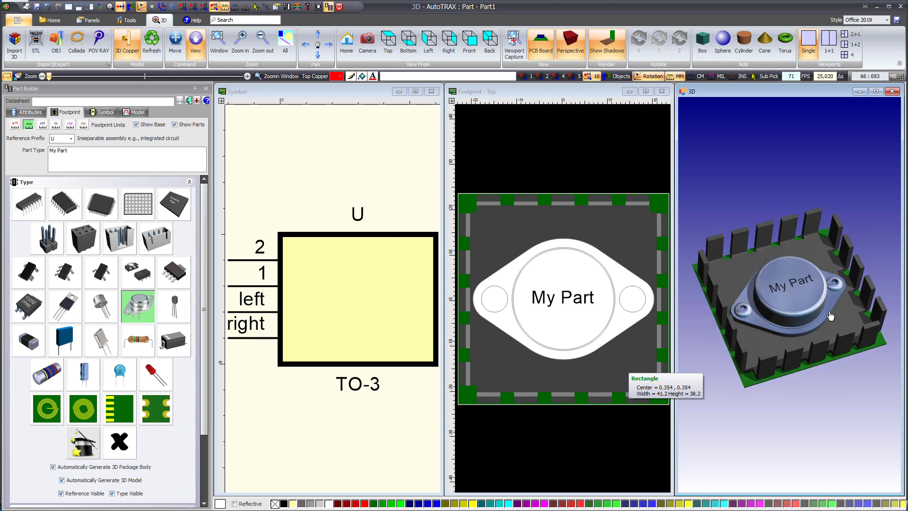
pyautogui.click(520, 164)
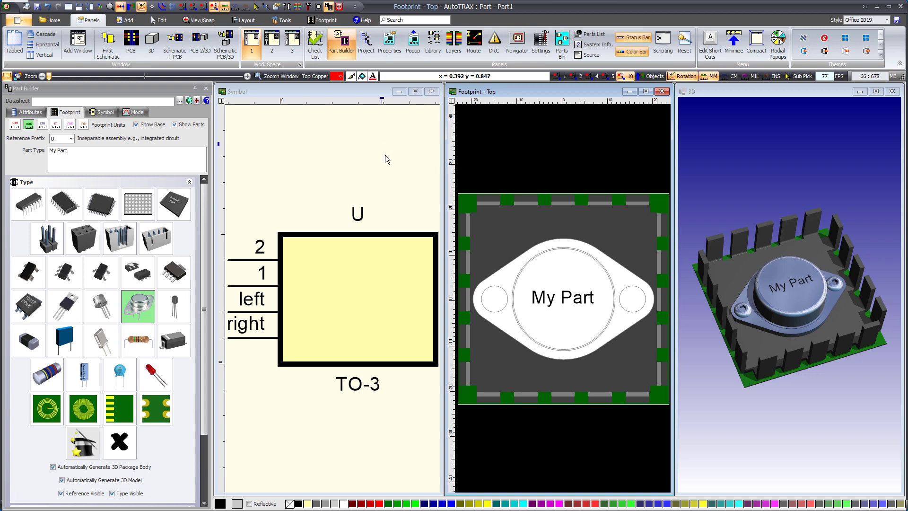
pyautogui.click(178, 306)
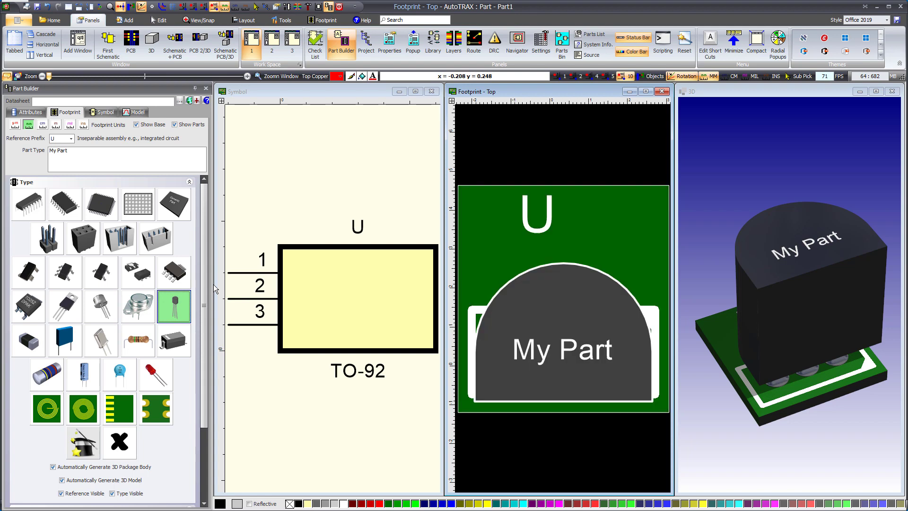
# - Try the surface-mount chip, block device, crystal, axial resistor and SOD323 package types in turn
pyautogui.click(24, 343)
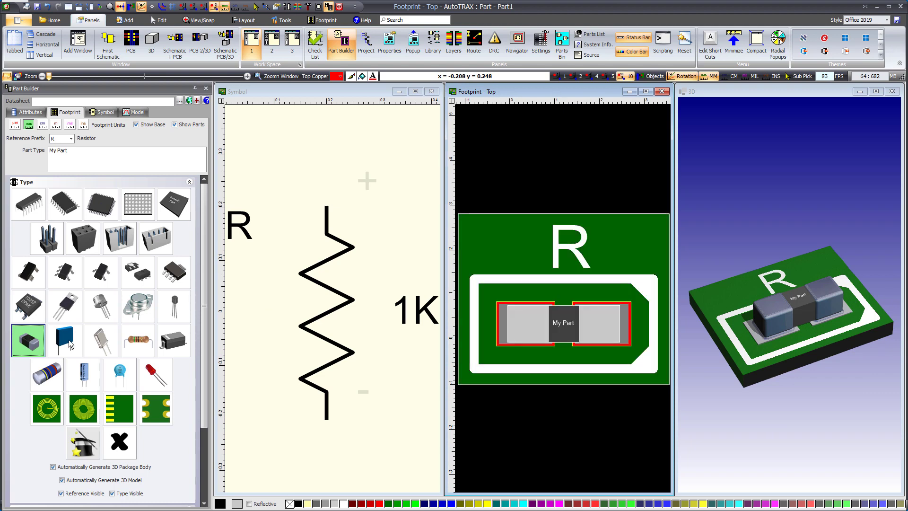
pyautogui.click(69, 340)
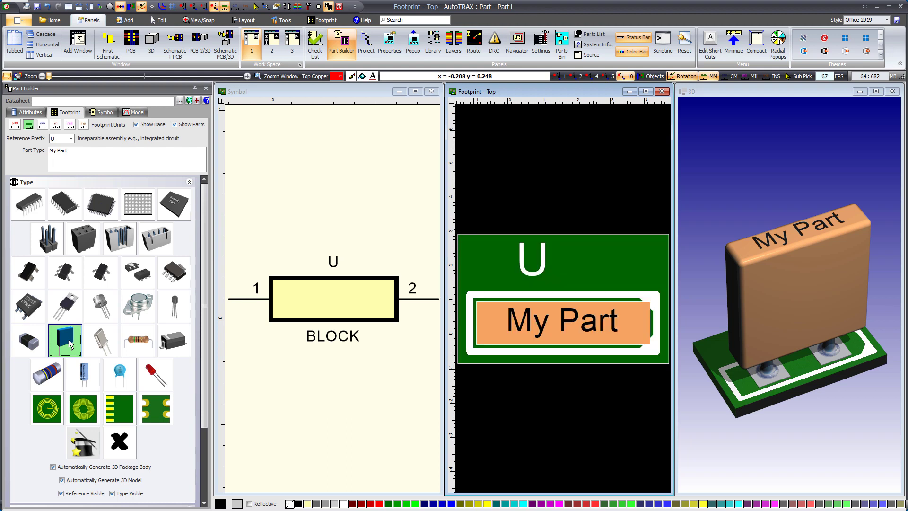
pyautogui.click(100, 342)
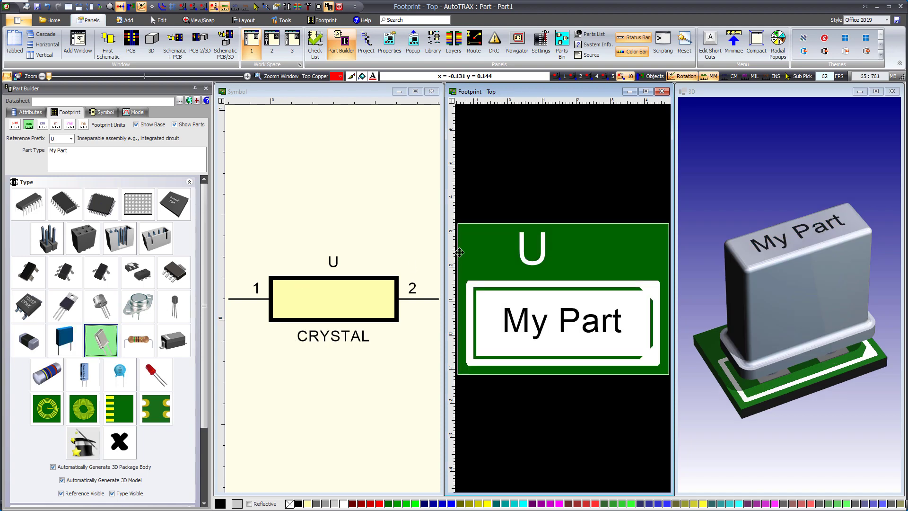
pyautogui.click(138, 341)
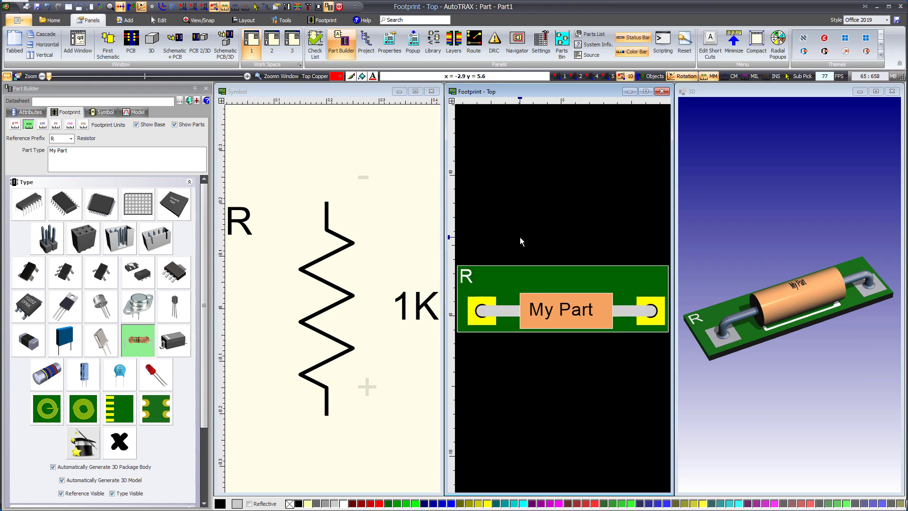
pyautogui.click(173, 346)
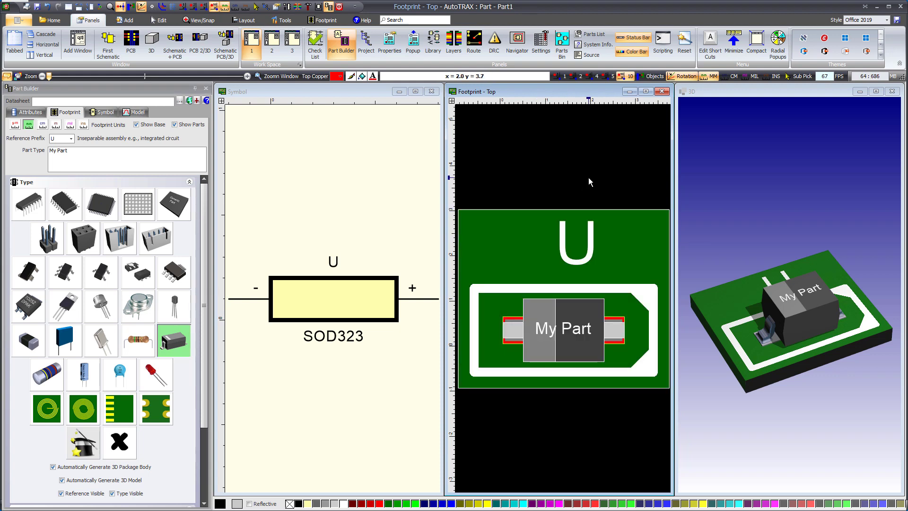
# - Try the cylindrical surface-mount diode and the upright polarized capacitor package types
pyautogui.click(34, 381)
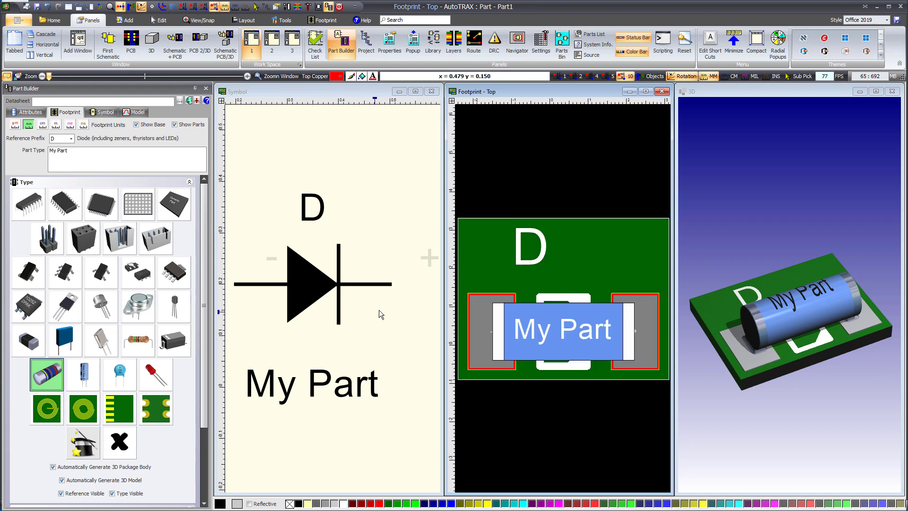
pyautogui.click(78, 375)
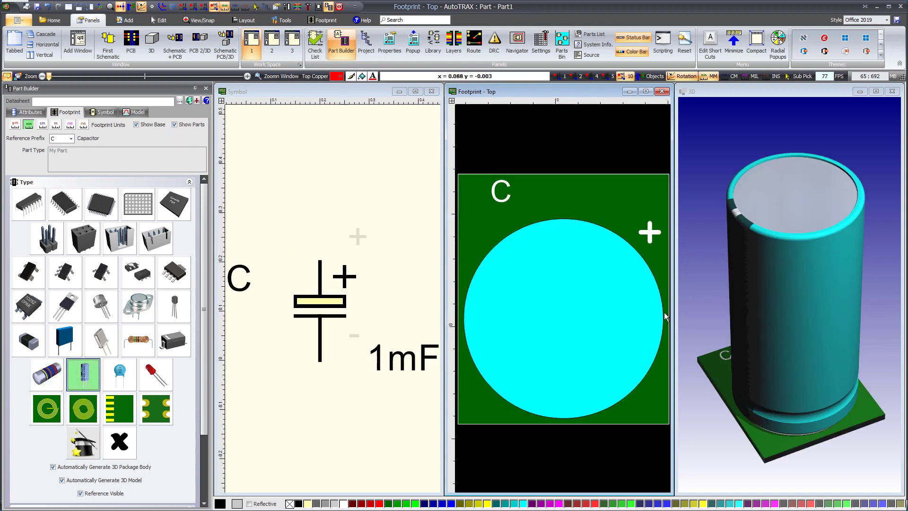
pyautogui.press('Left')
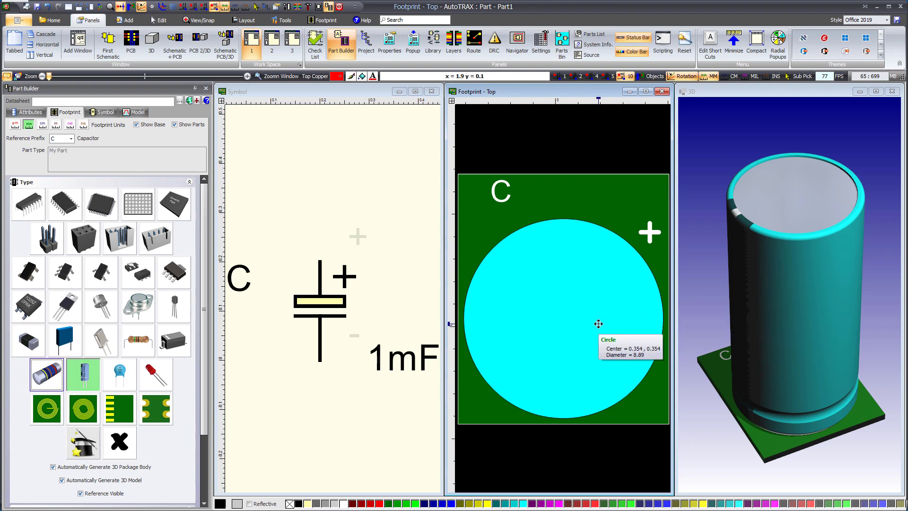
pyautogui.press('Tab')
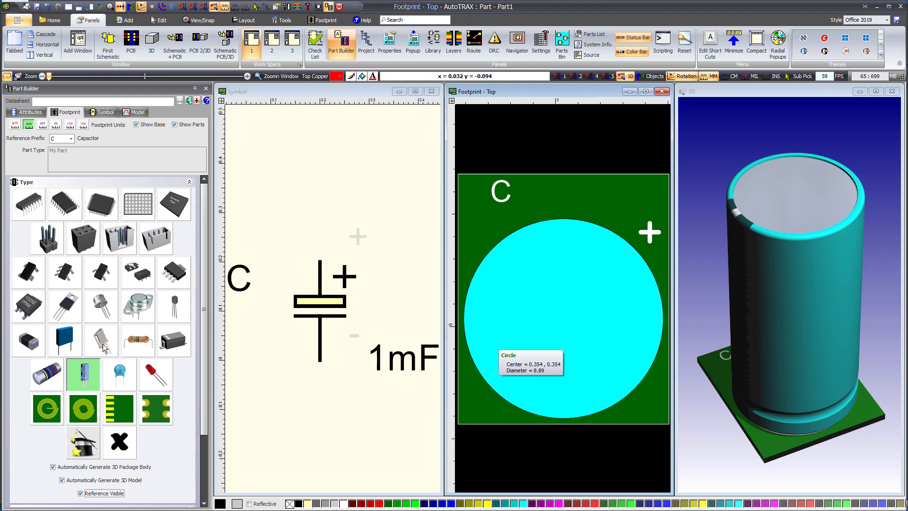
# - Set the package type to the disc capacitor and examine its 3D model and its footprint pads
pyautogui.click(115, 374)
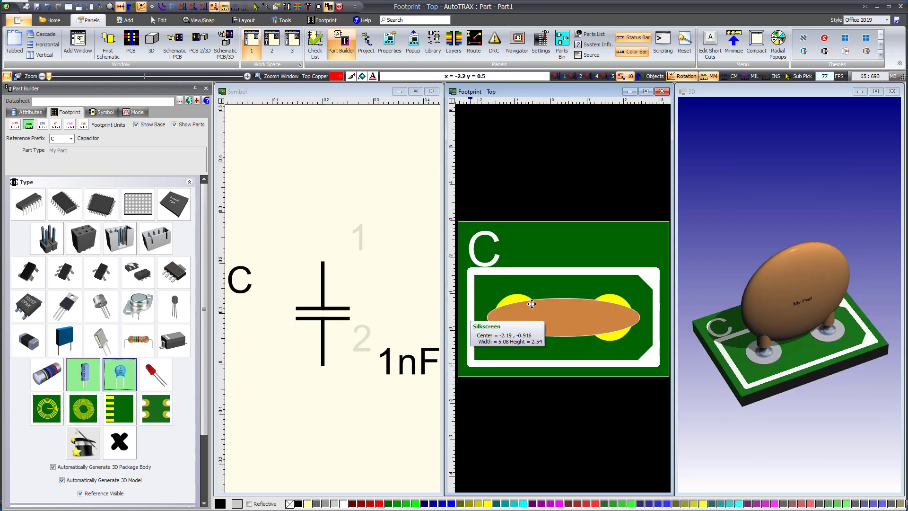
pyautogui.moveTo(800, 299); pyautogui.dragTo(809, 280)
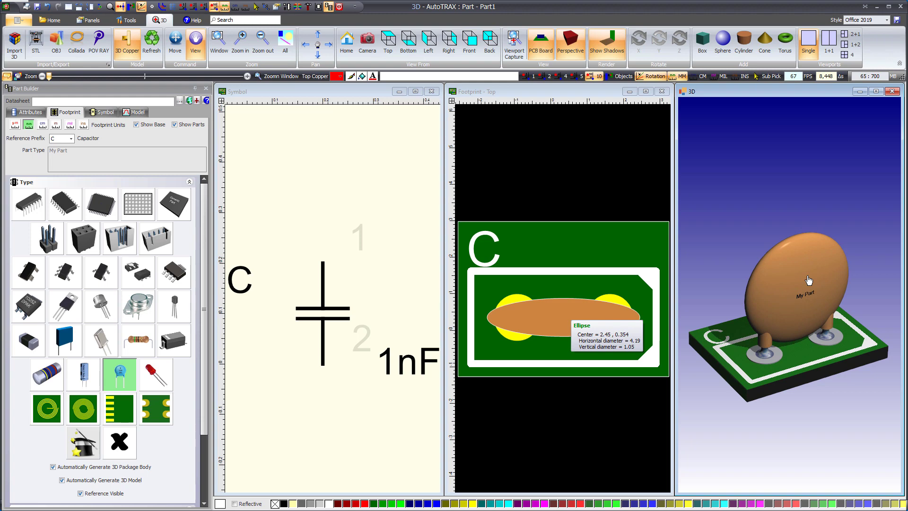
pyautogui.click(548, 166)
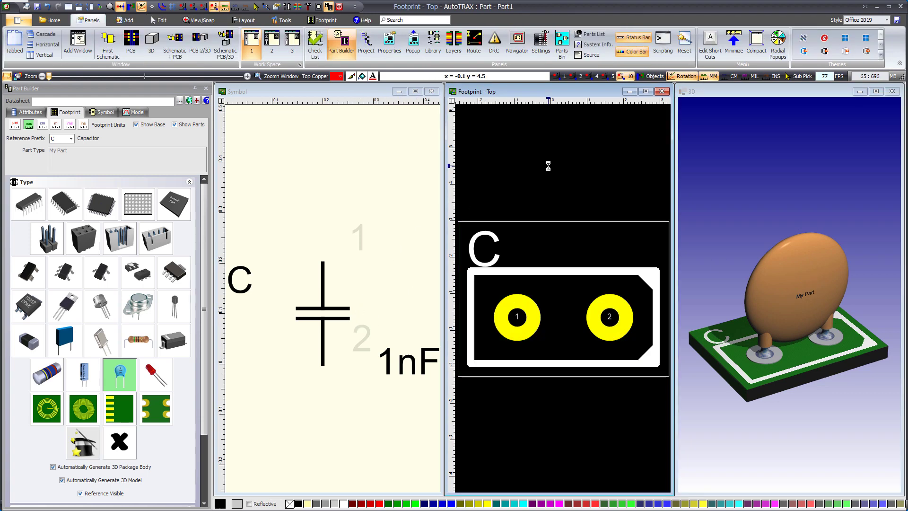
# - Set the package type to LED, inspect its footprint pads, and toggle the PCB board off and back on in the 3D view
pyautogui.click(158, 386)
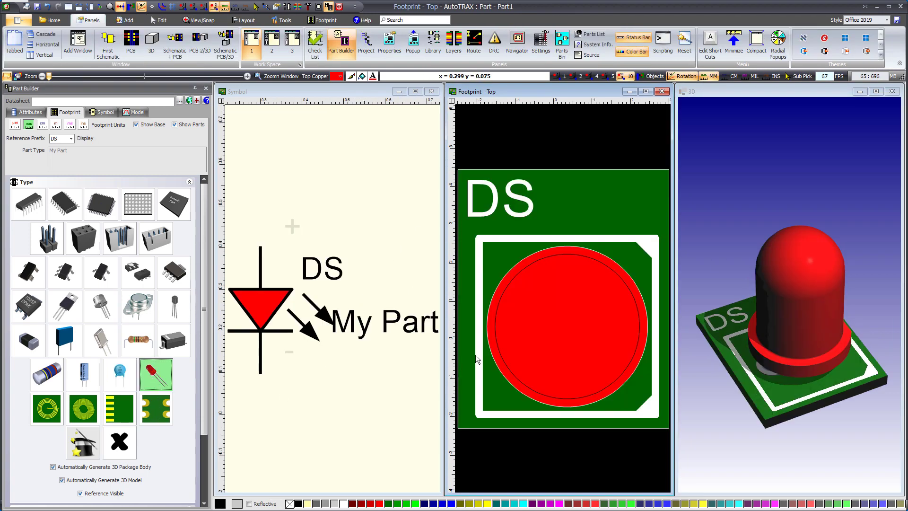
pyautogui.click(741, 240)
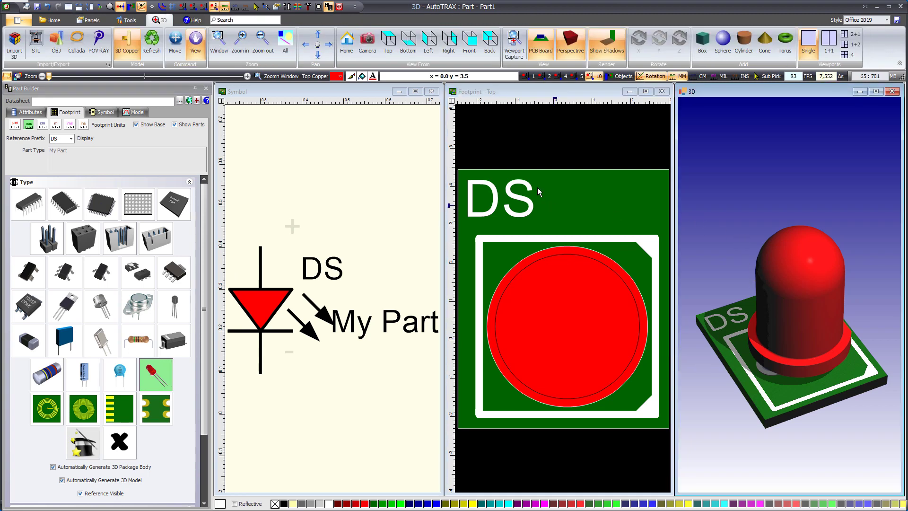
pyautogui.click(560, 155)
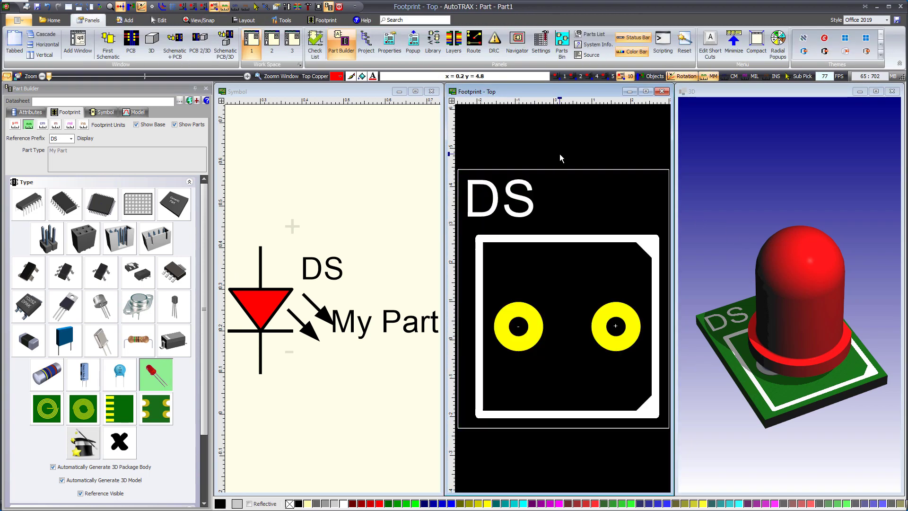
pyautogui.click(683, 108)
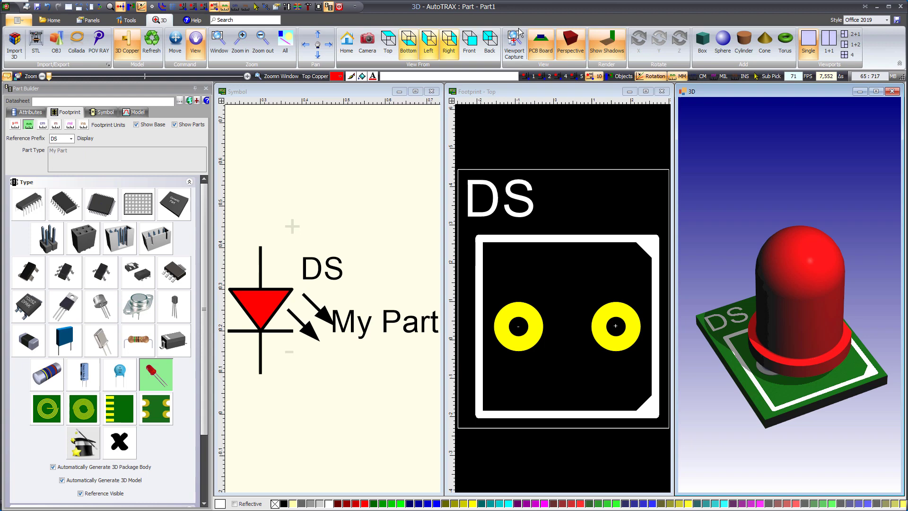
pyautogui.click(541, 42)
pyautogui.click(541, 43)
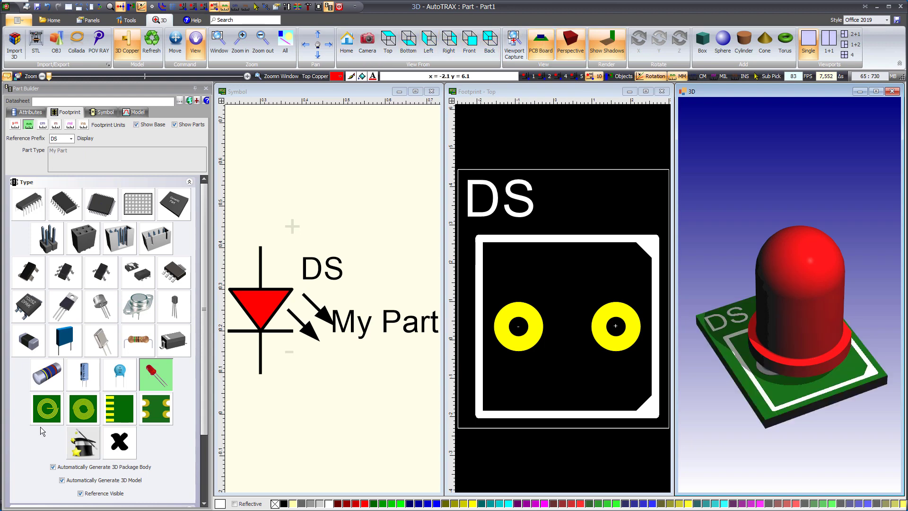
# - Try the spiral inductor, spiral antenna and edge connector package types in turn
pyautogui.click(47, 408)
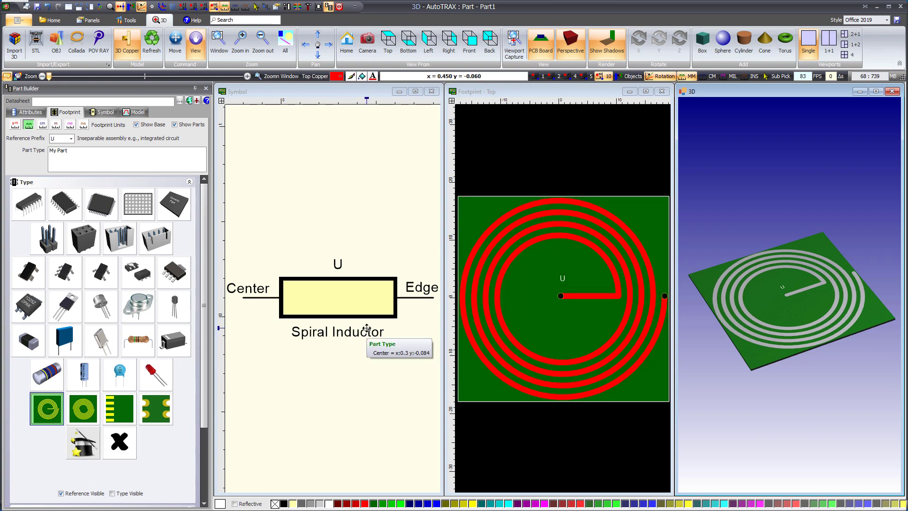
pyautogui.click(86, 415)
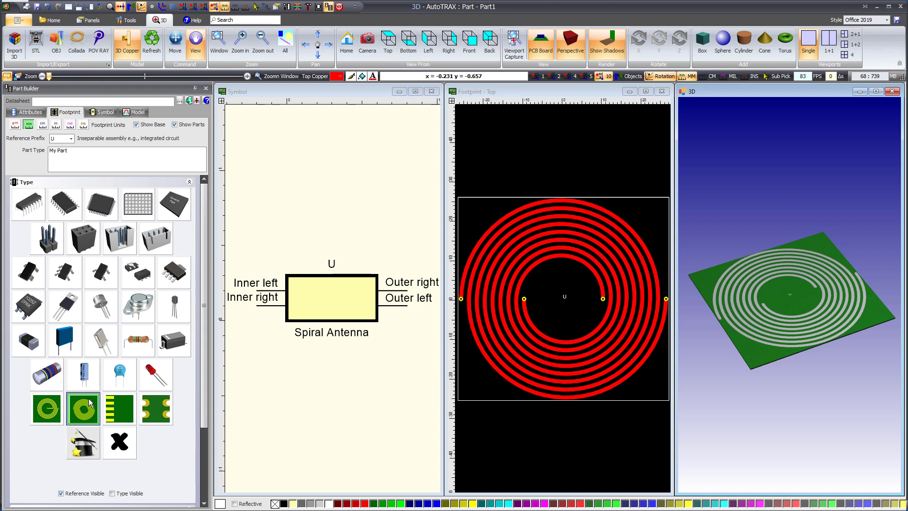
pyautogui.click(115, 409)
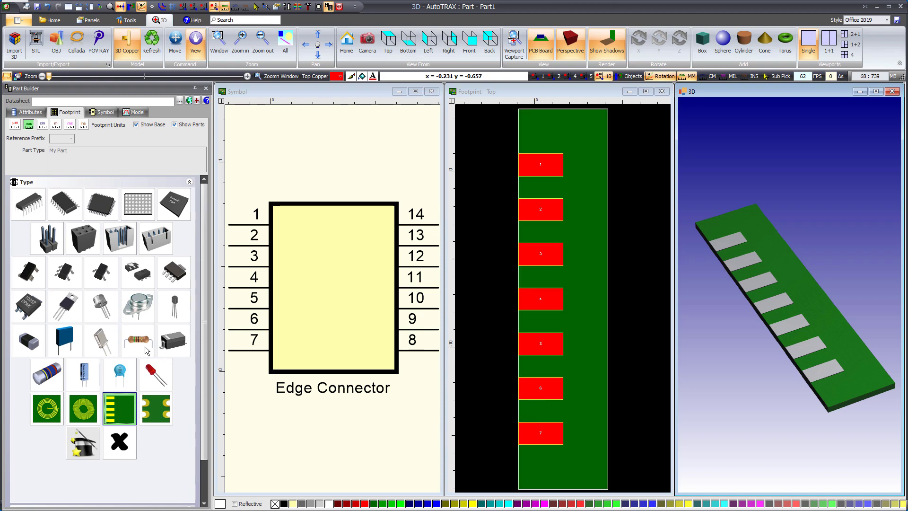
# - Try the castellated PCB package type and view its 3D model from another angle
pyautogui.click(158, 402)
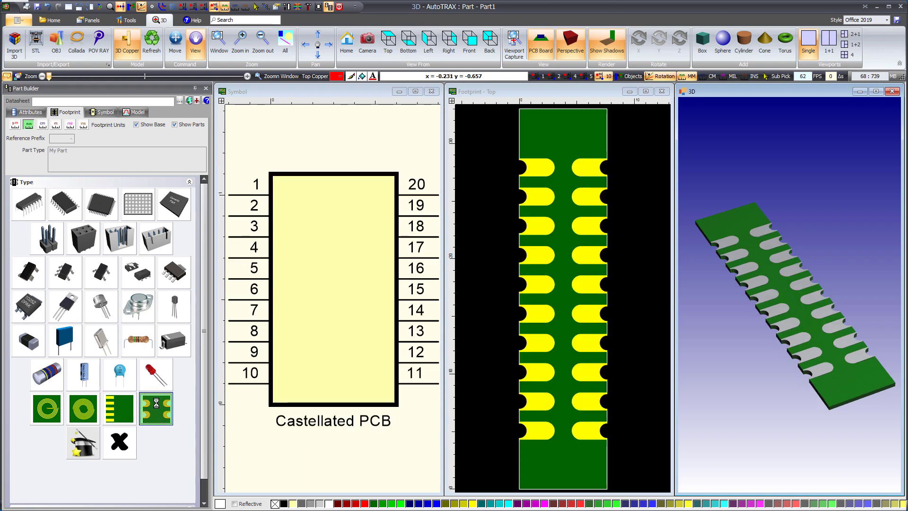
pyautogui.moveTo(730, 360); pyautogui.dragTo(793, 331)
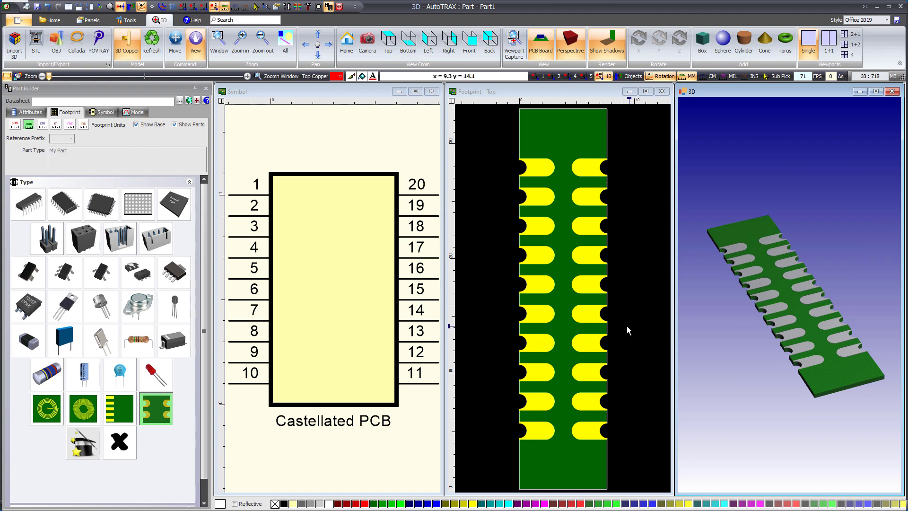
pyautogui.click(511, 298)
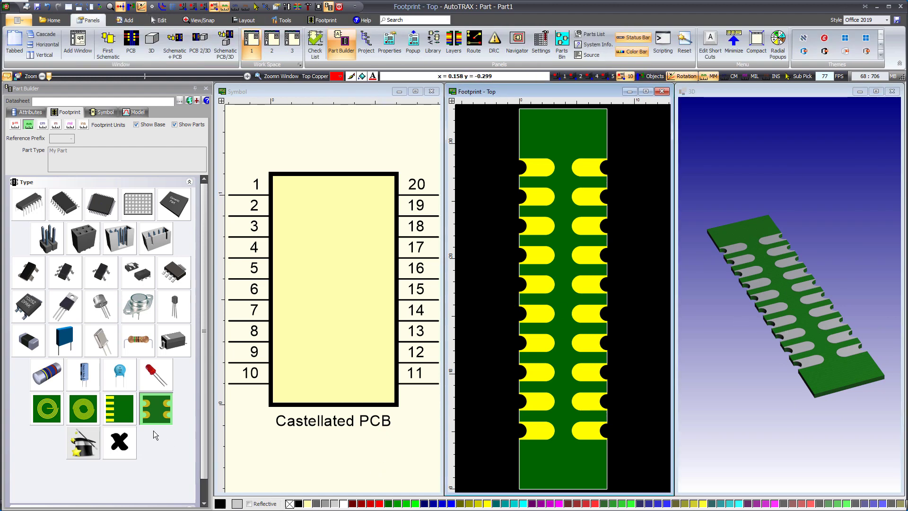
# - Cycle through the integrated circuit package types: dual in-line, SOIC, quad flat, BGA and the flat square chip
pyautogui.click(32, 207)
pyautogui.click(57, 208)
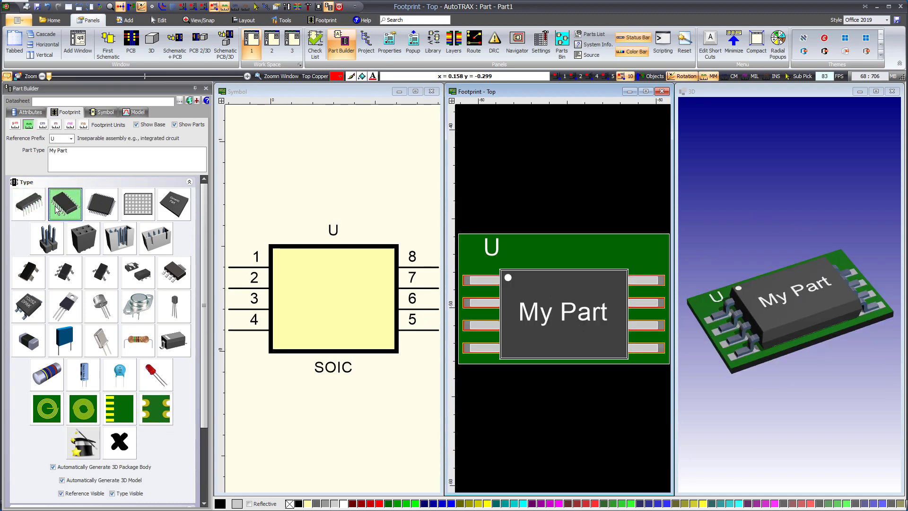
pyautogui.click(88, 210)
pyautogui.click(133, 217)
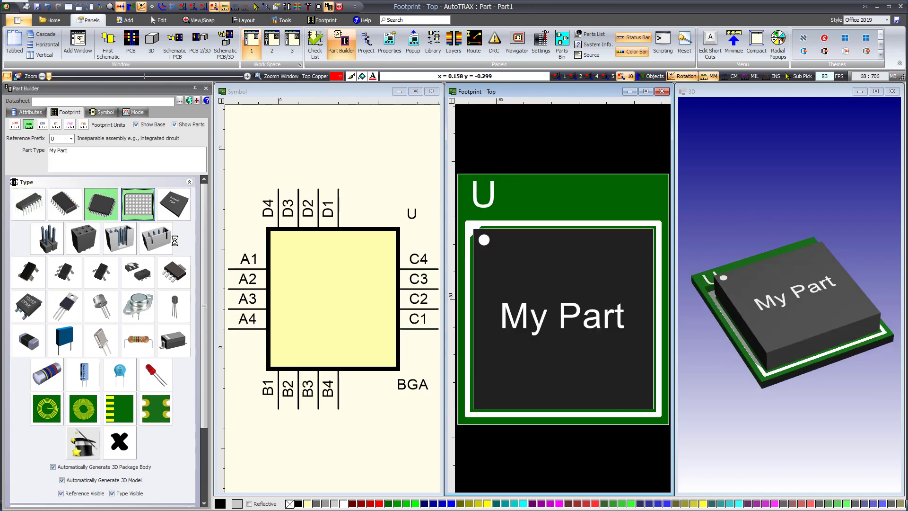
pyautogui.click(174, 215)
# - Cycle through the connector package types: male header, female header, boxed socket and the other shrouded connector
pyautogui.click(53, 245)
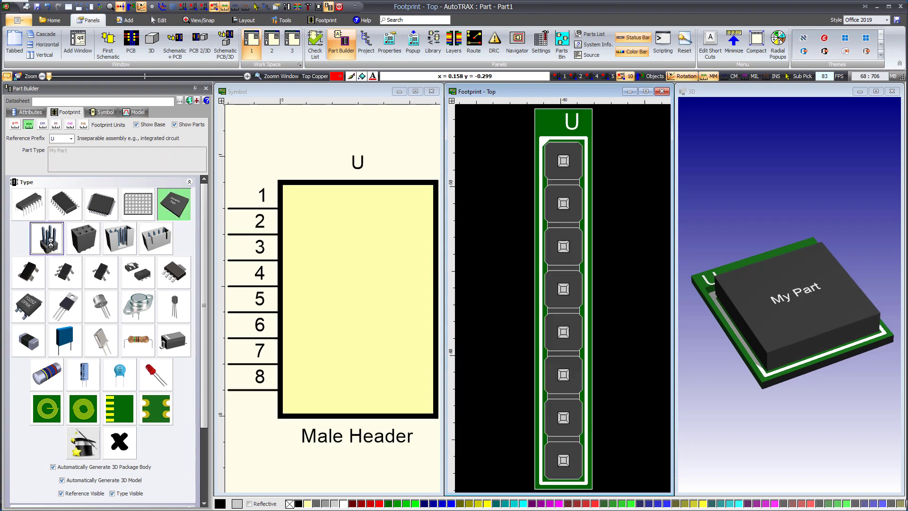
pyautogui.click(81, 249)
pyautogui.click(117, 241)
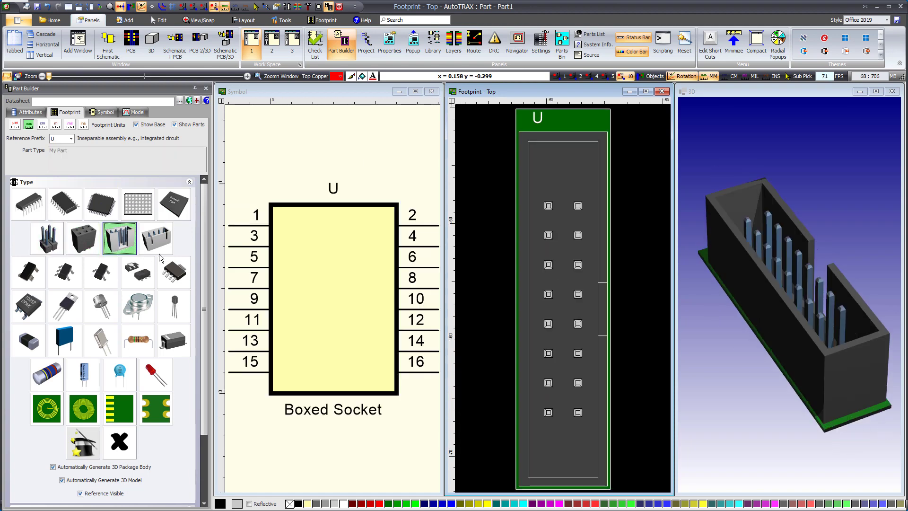
pyautogui.click(158, 241)
# - Cycle through the whole row of small-outline transistor package types, including SOT-143, SOT-23 and SOT-223
pyautogui.click(29, 273)
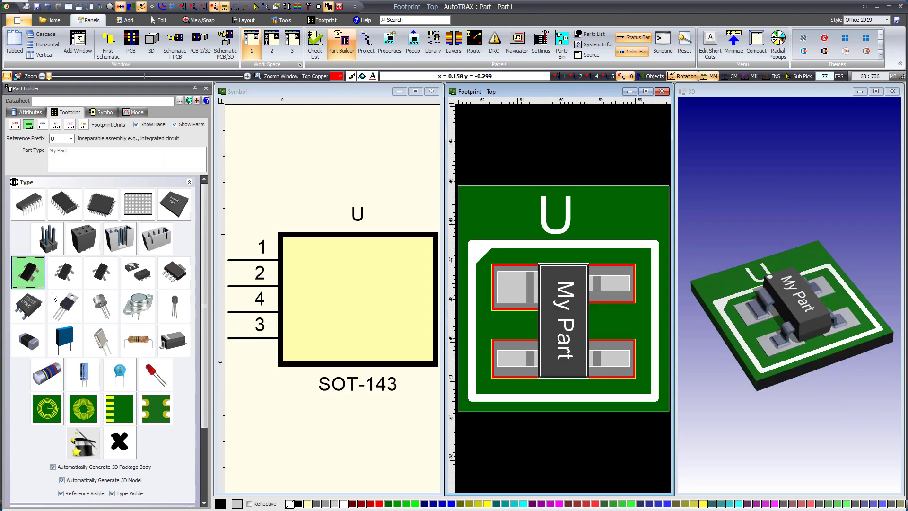
pyautogui.click(67, 275)
pyautogui.click(102, 278)
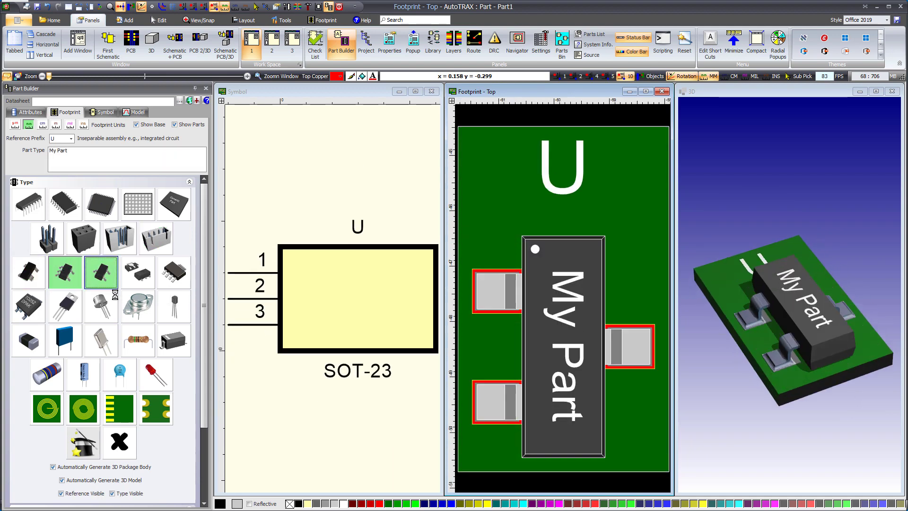
pyautogui.click(132, 278)
pyautogui.click(174, 273)
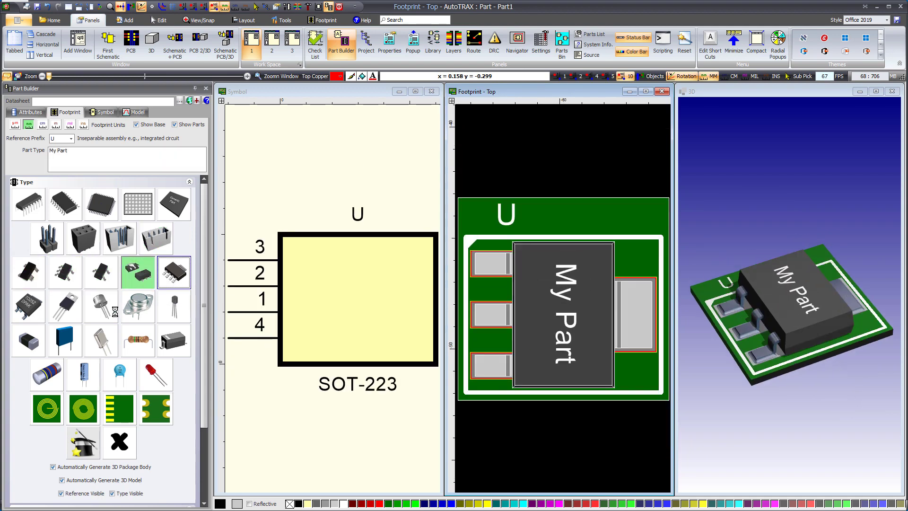
# - Cycle through the power and can transistor package types: DPAK, TO-220, metal can, oval flanged metal can and TO-92
pyautogui.click(37, 309)
pyautogui.click(67, 315)
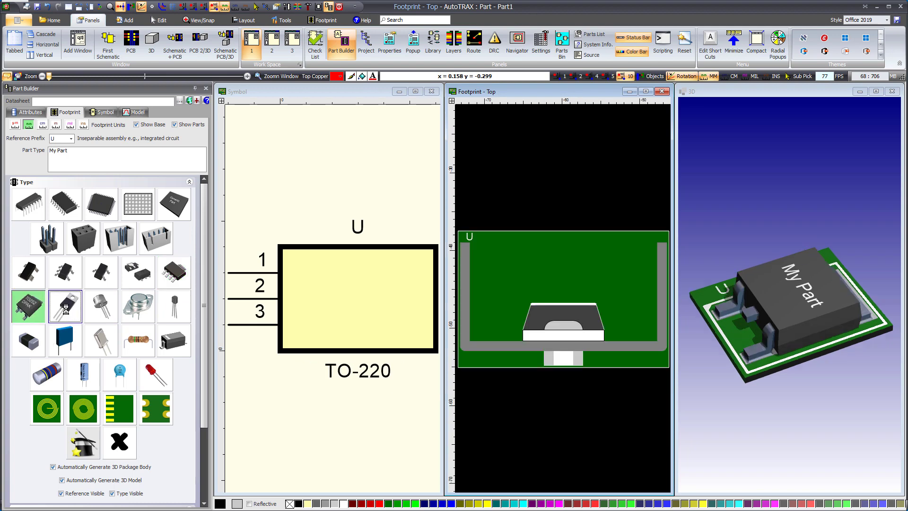
pyautogui.click(105, 310)
pyautogui.click(133, 314)
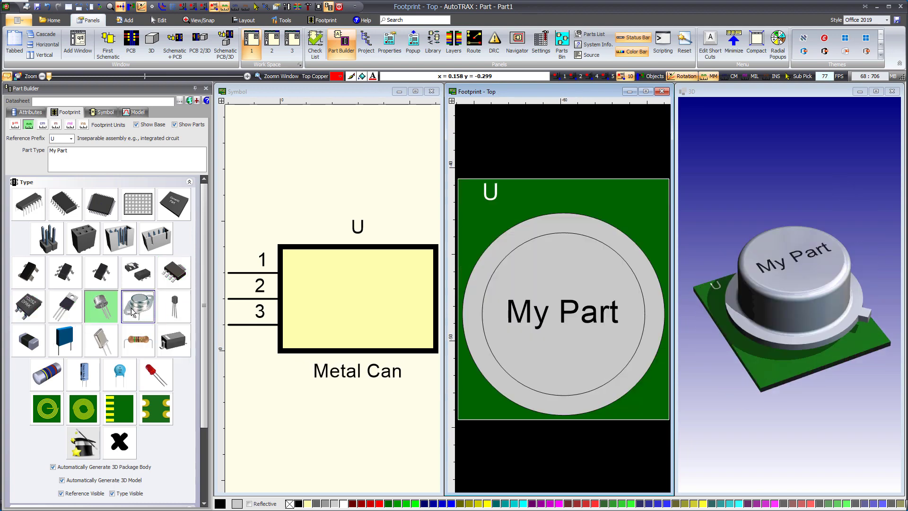
pyautogui.click(171, 314)
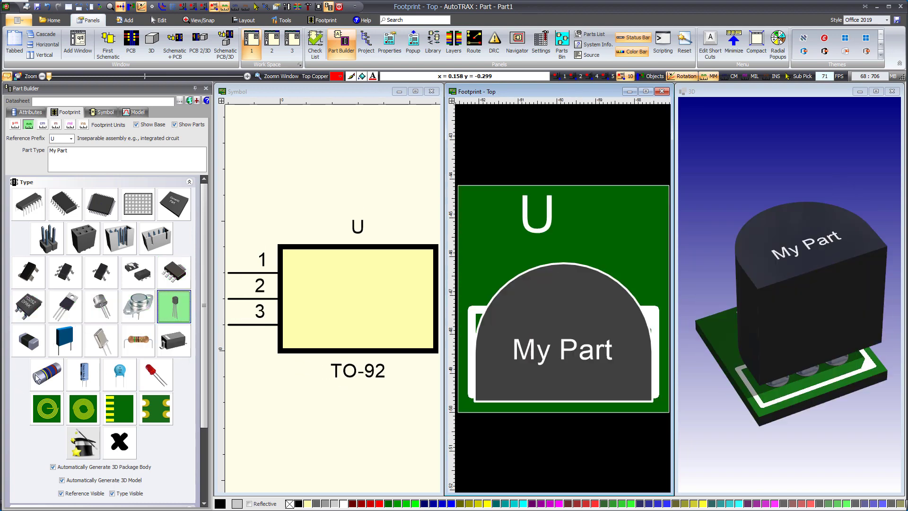
# - Cycle again through the surface-mount chip, block, crystal, axial resistor and SOD323 package types
pyautogui.click(32, 351)
pyautogui.click(63, 348)
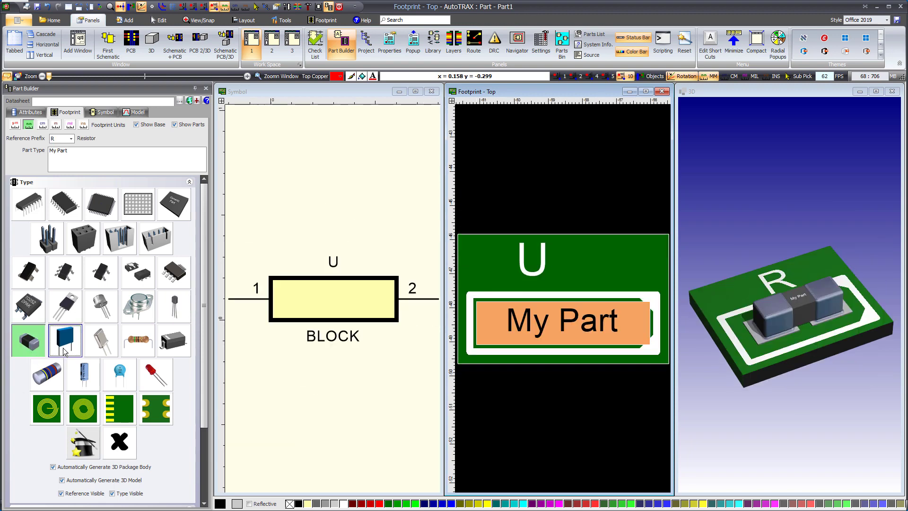
pyautogui.click(97, 353)
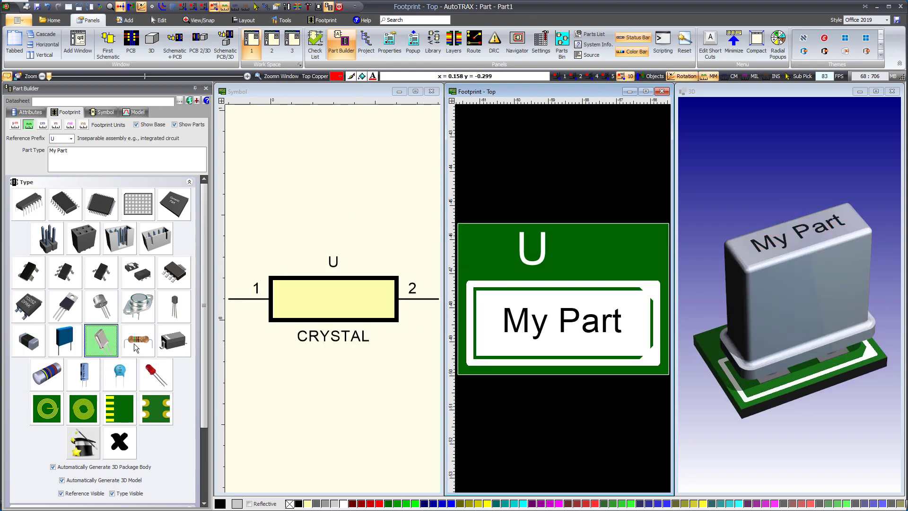
pyautogui.click(135, 344)
pyautogui.click(175, 345)
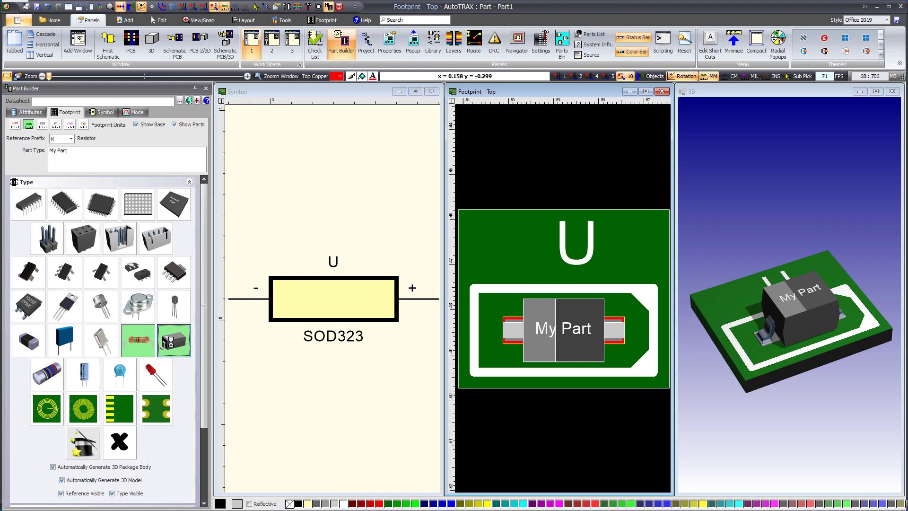
# - Cycle again through the cylindrical surface-mount diode, upright polarized capacitor, disc capacitor and LED package types
pyautogui.click(53, 384)
pyautogui.click(81, 376)
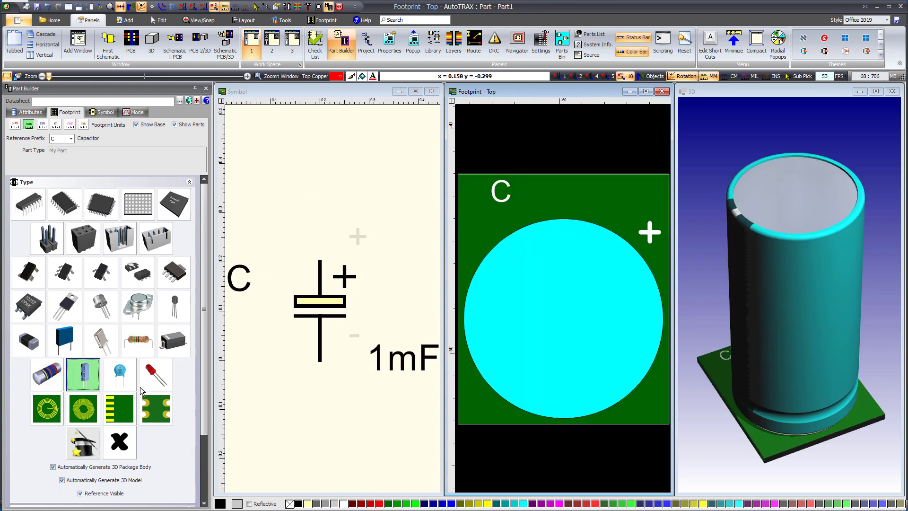
pyautogui.click(121, 376)
pyautogui.click(152, 380)
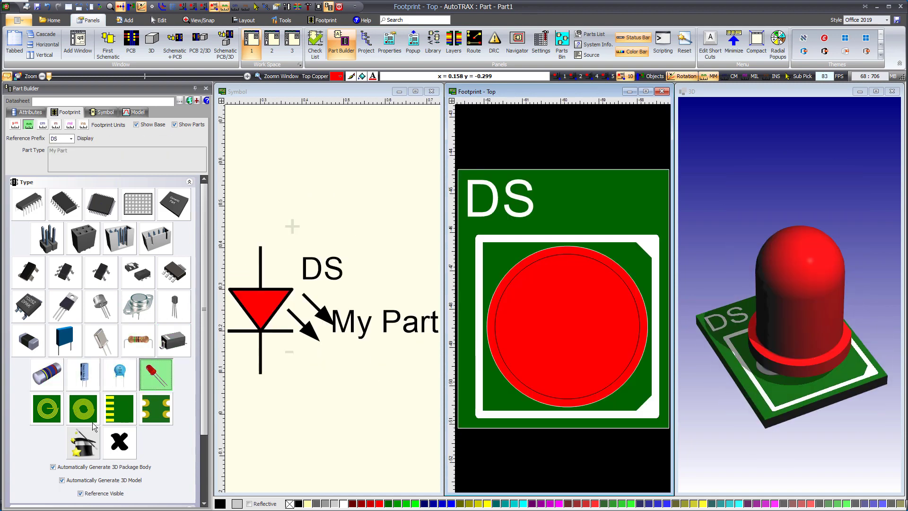
# - Go through the spiral inductor, spiral antenna and edge connector types again, and set the package type to castellated PCB
pyautogui.click(46, 415)
pyautogui.click(79, 416)
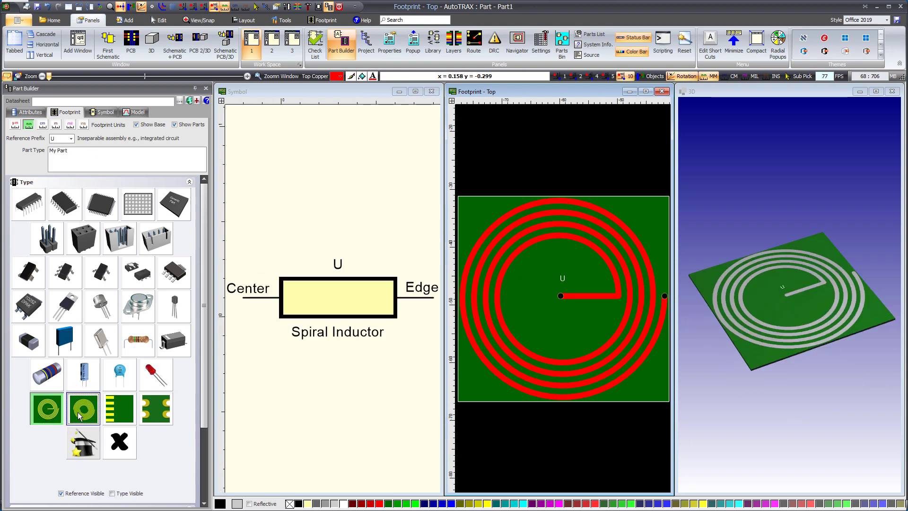
pyautogui.click(119, 411)
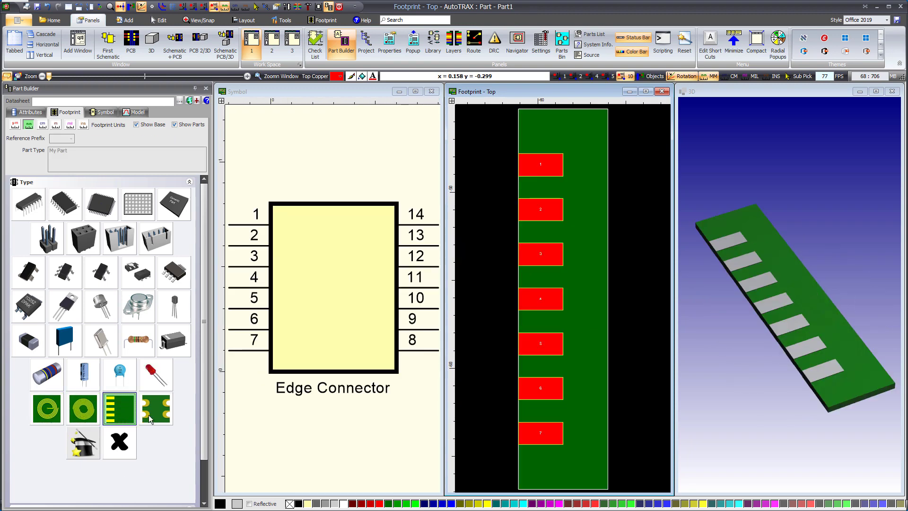
pyautogui.click(150, 416)
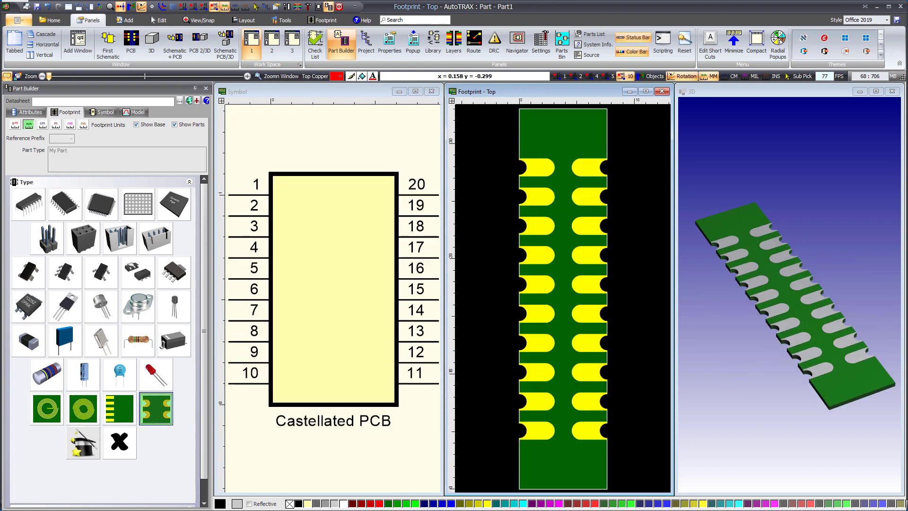